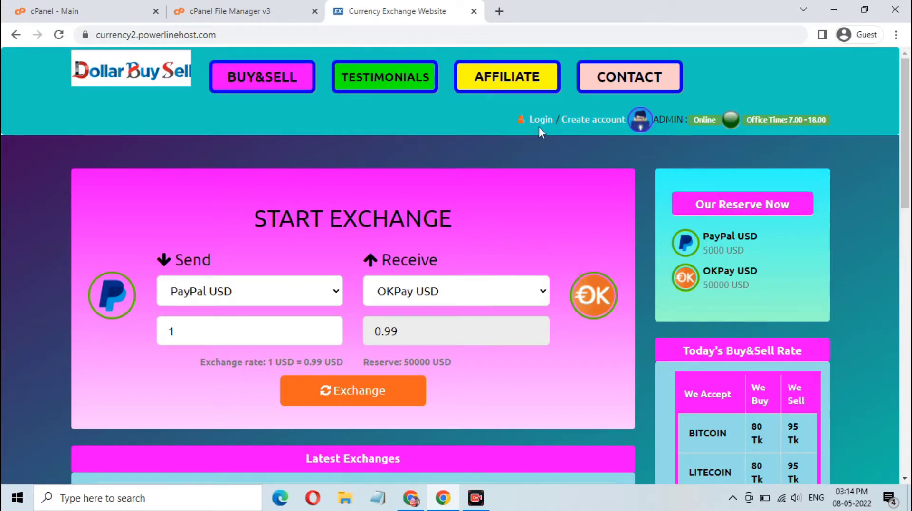
# Fill in the Create account form with a username, e-mail and matching password, then register.
pyautogui.click(589, 122)
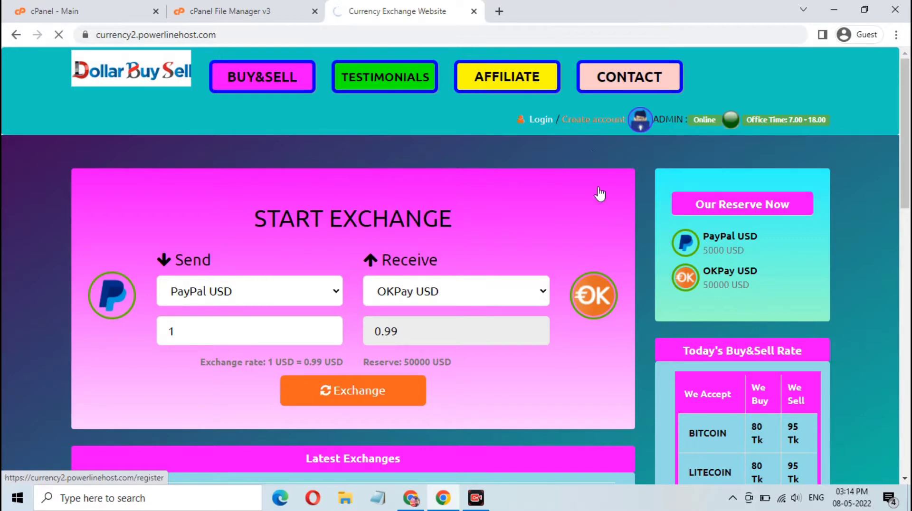
pyautogui.scroll(-3, 457, 301)
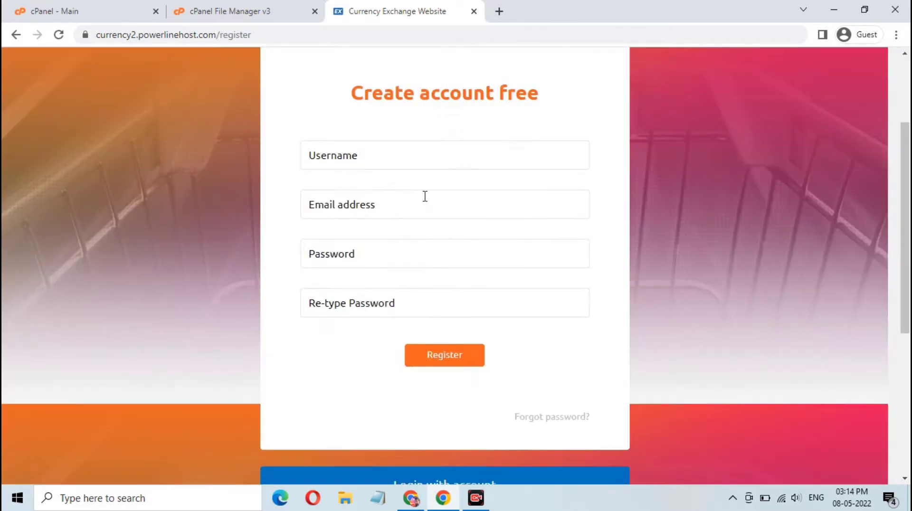
pyautogui.click(425, 159)
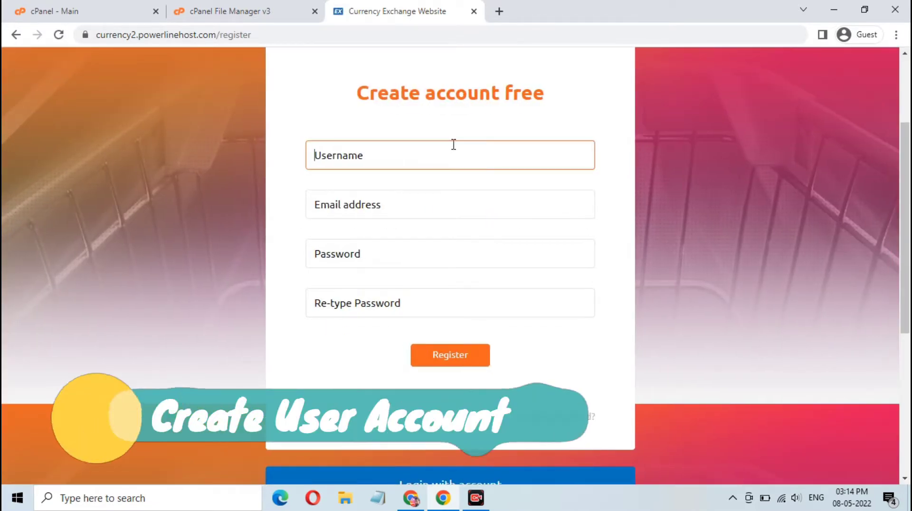
pyautogui.write('we')
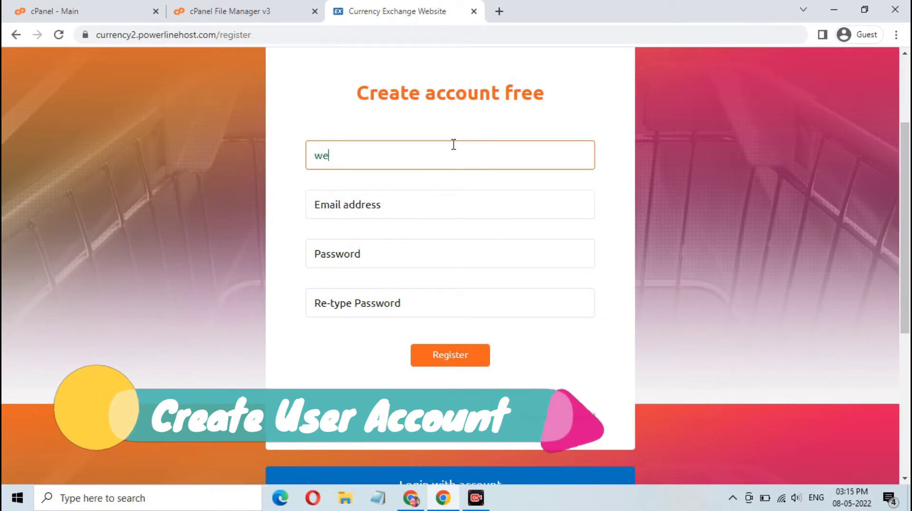
pyautogui.write('bdig')
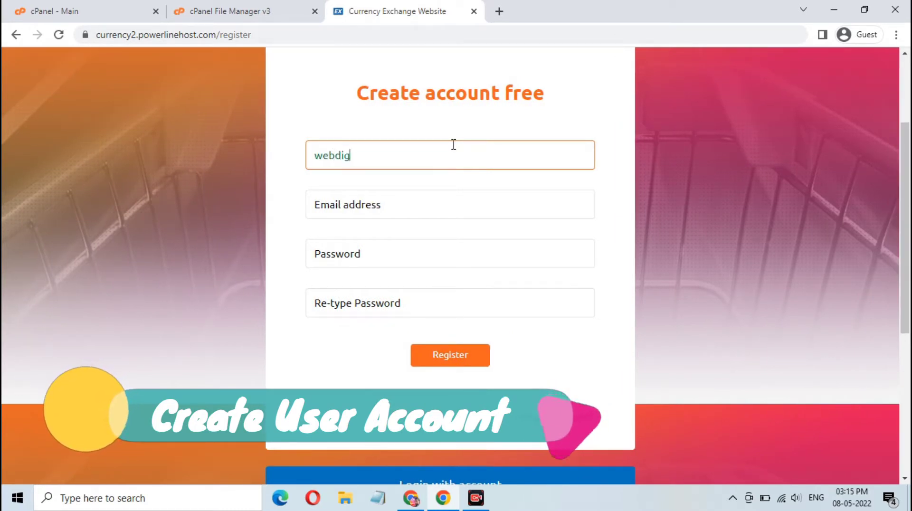
pyautogui.write('ital')
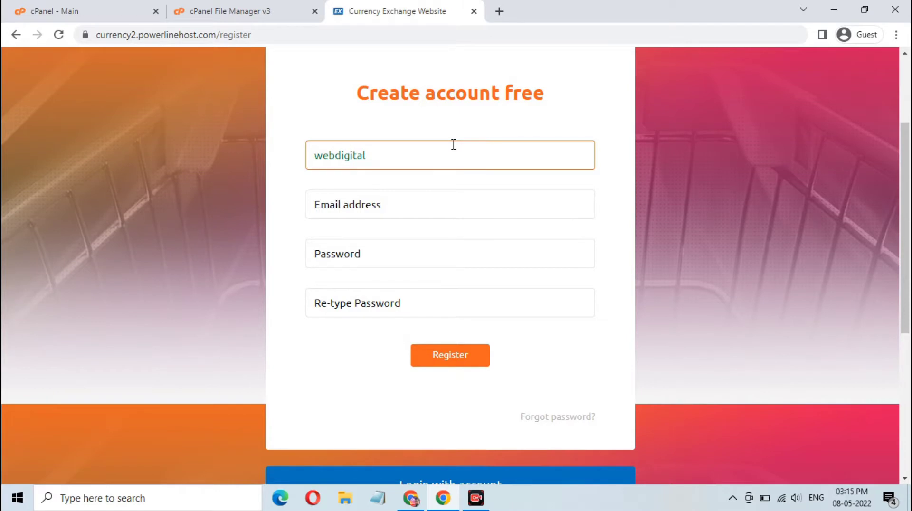
pyautogui.press('Tab')
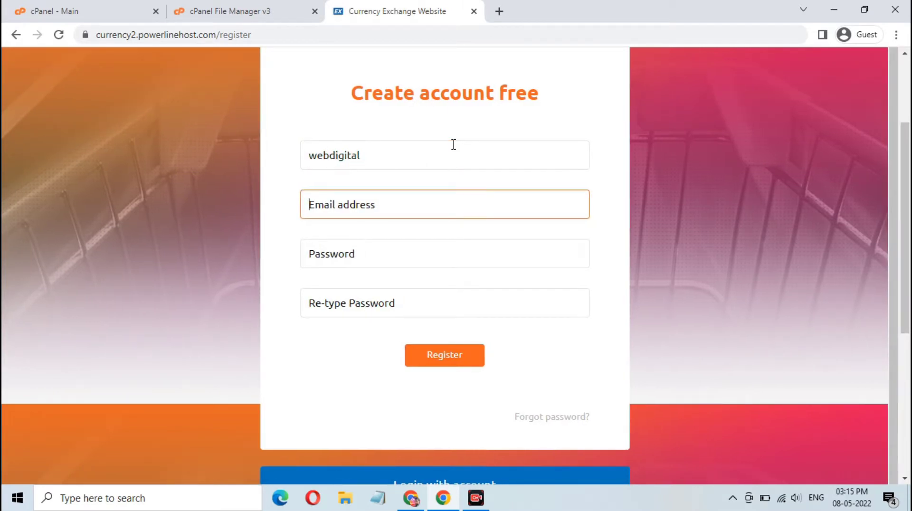
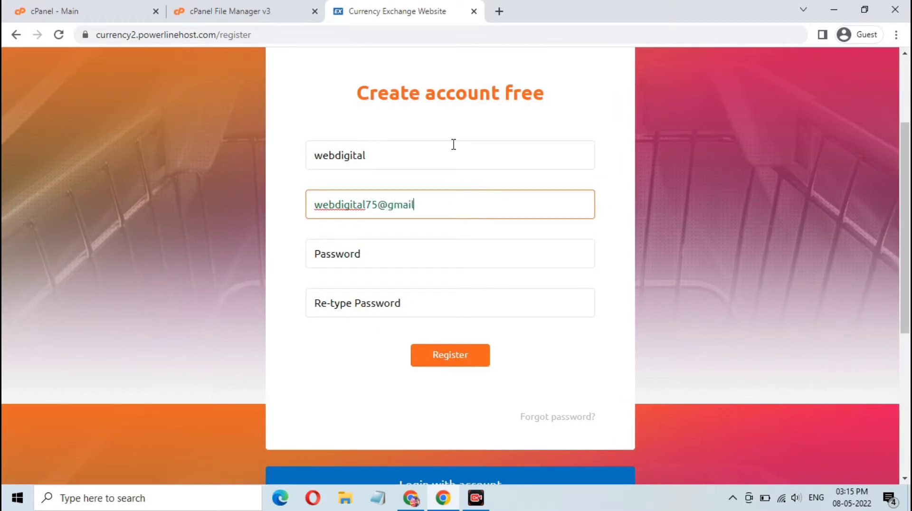
pyautogui.press('Tab')
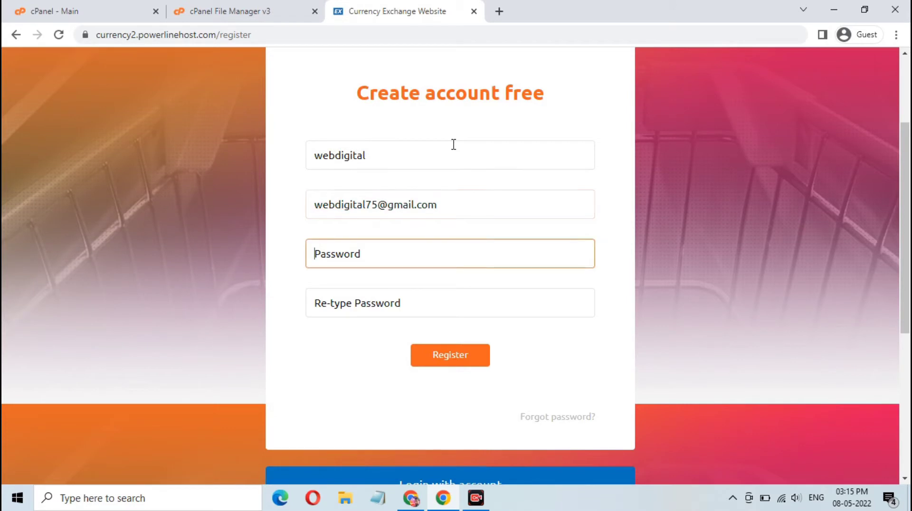
pyautogui.write('••')
pyautogui.press('Tab')
pyautogui.write('••')
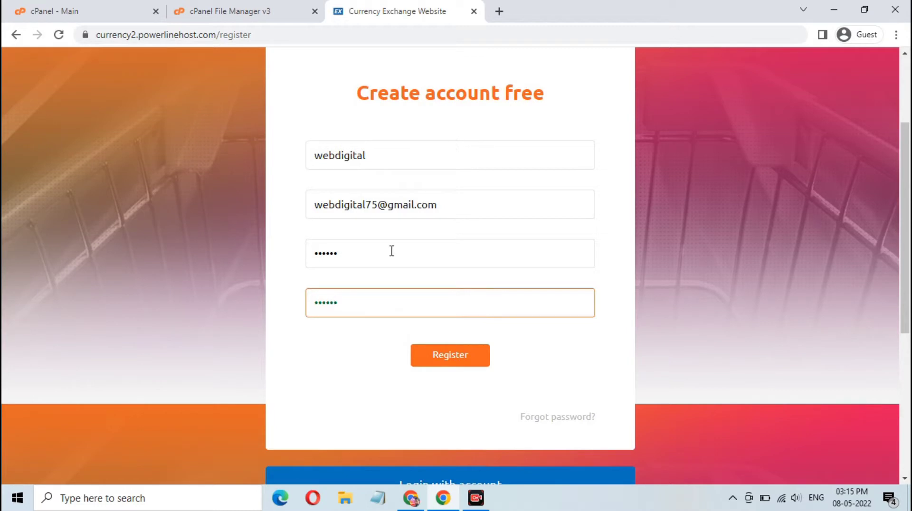
pyautogui.click(451, 359)
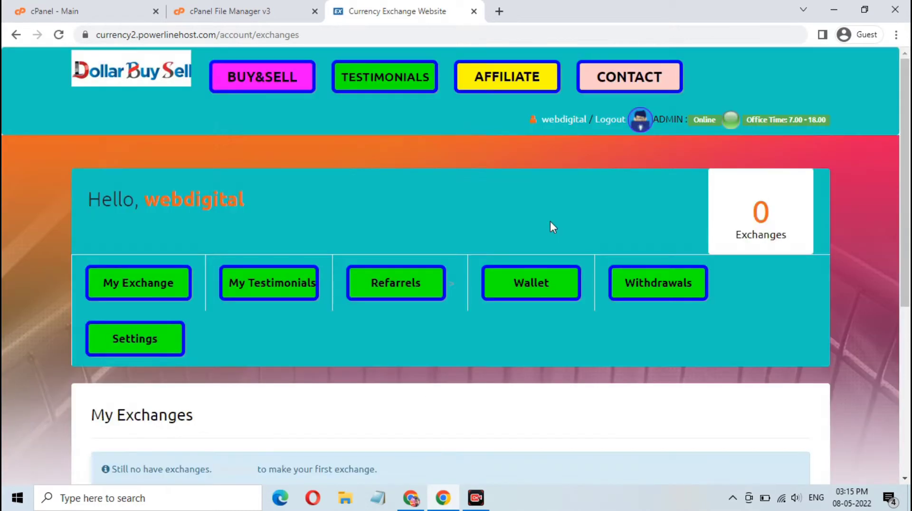
# Browse the new user's dashboard and the My Exchange list.
pyautogui.scroll(-5, 550, 221)
pyautogui.scroll(3, 550, 221)
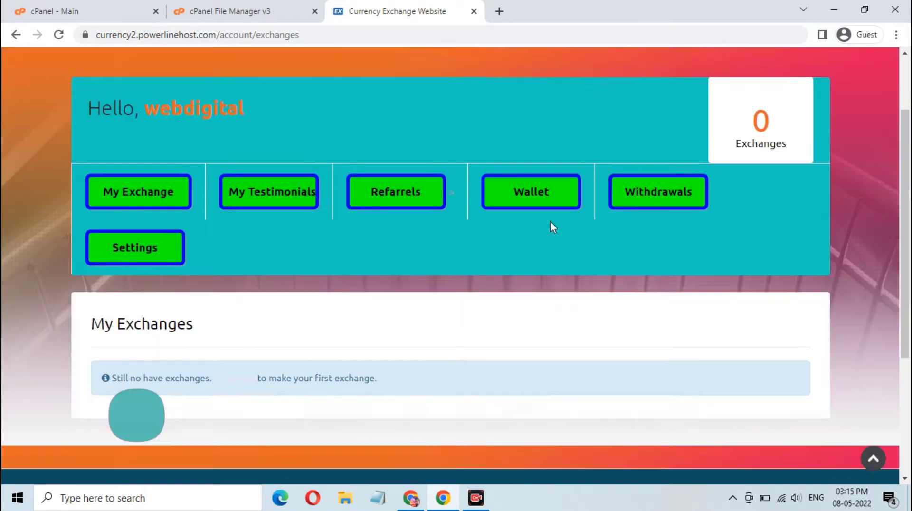
pyautogui.scroll(2, 550, 221)
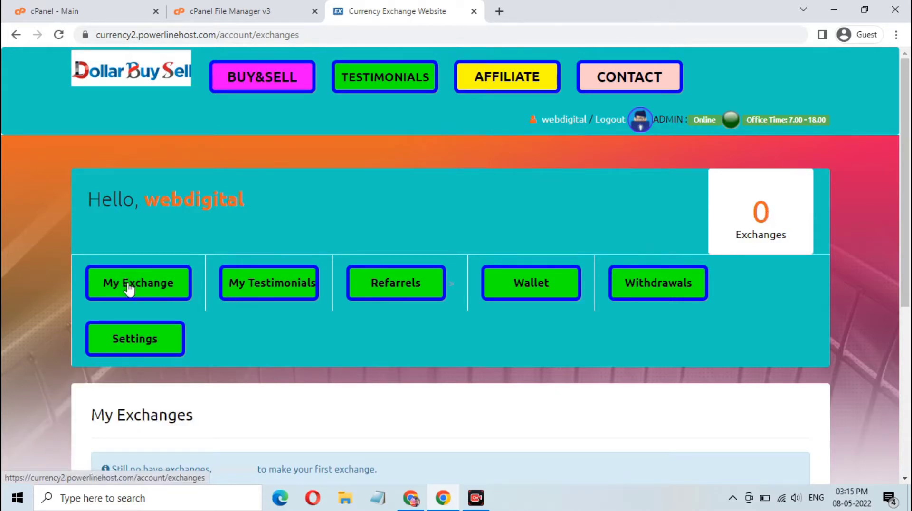
pyautogui.click(241, 270)
pyautogui.scroll(-1, 240, 271)
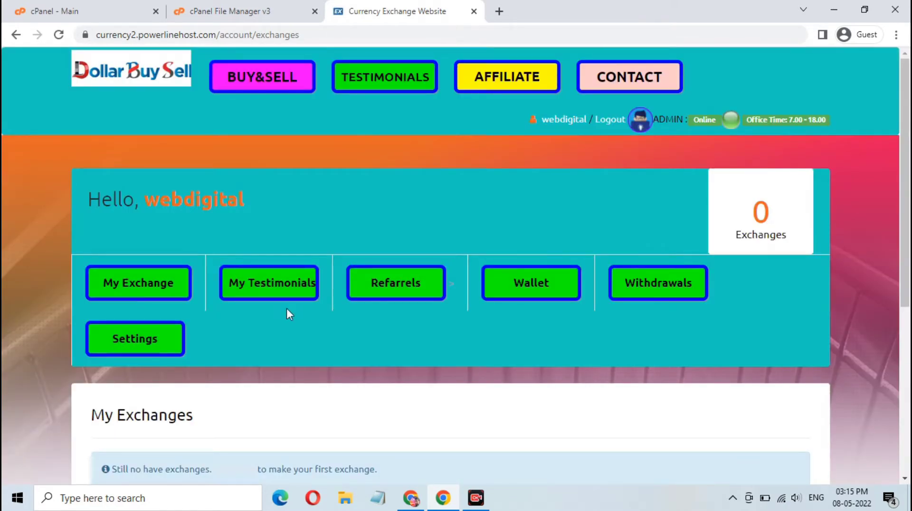
pyautogui.scroll(-4, 286, 309)
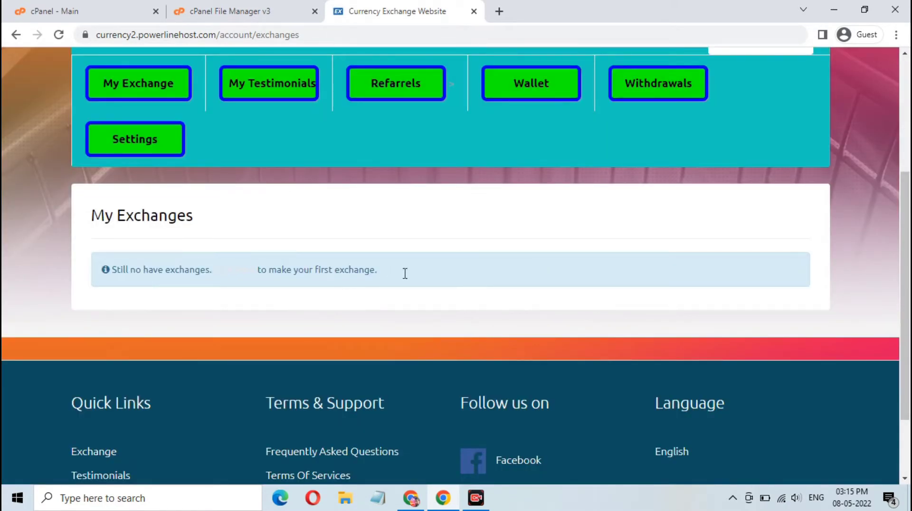
pyautogui.scroll(3, 420, 278)
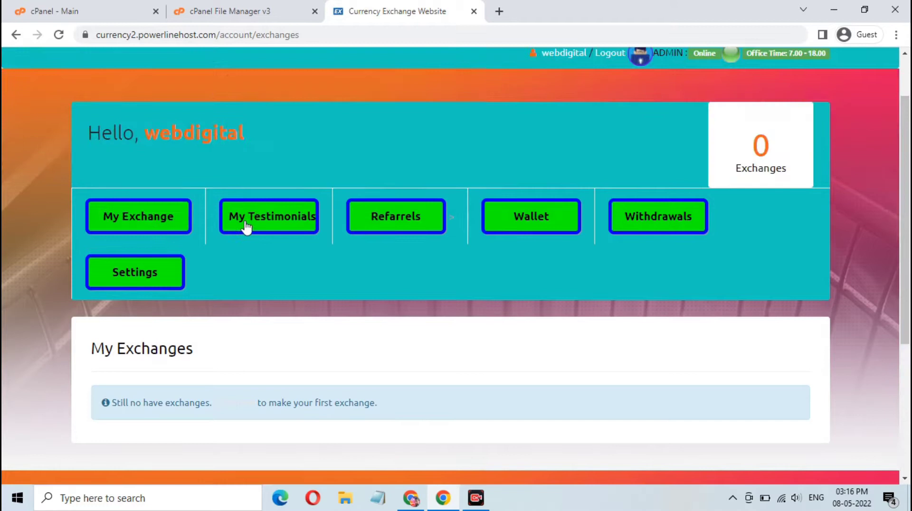
# Review My Testimonials, the Referrals page with its referral link, and the empty Wallet.
pyautogui.click(274, 222)
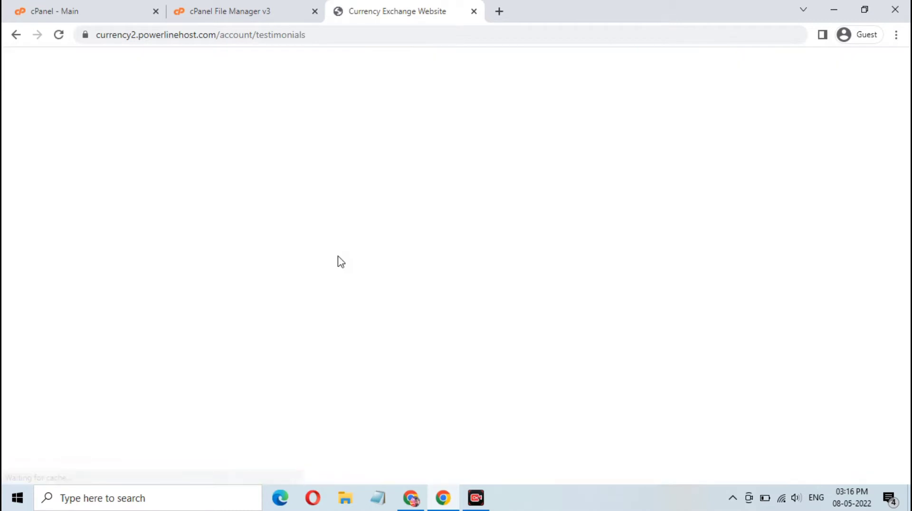
pyautogui.scroll(-4, 338, 255)
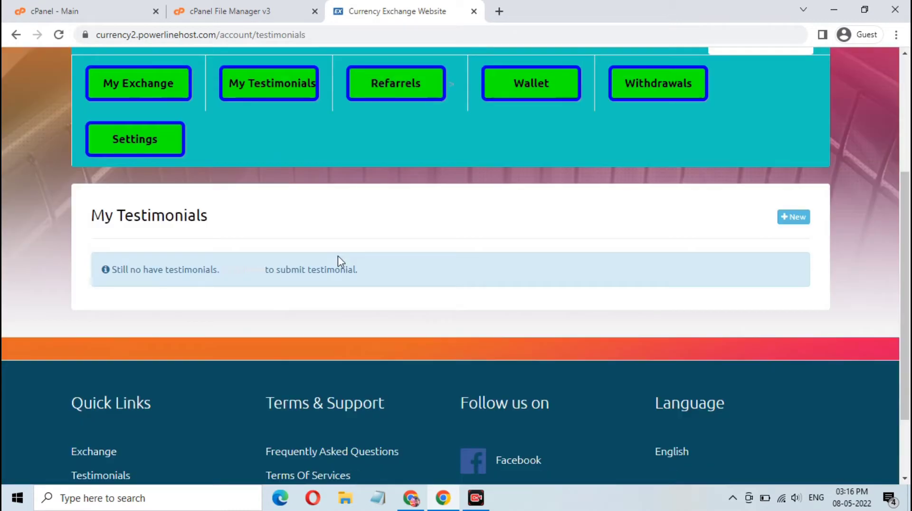
pyautogui.scroll(3, 489, 269)
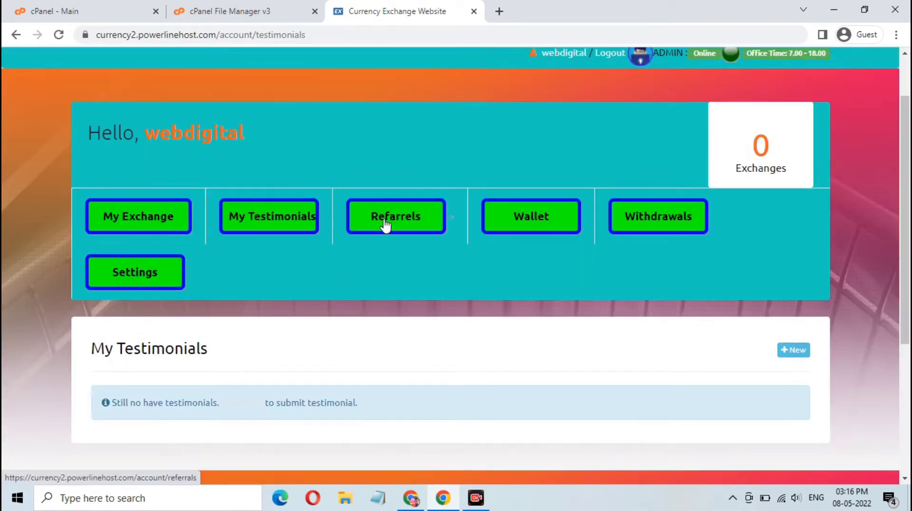
pyautogui.click(386, 222)
pyautogui.scroll(2, 427, 285)
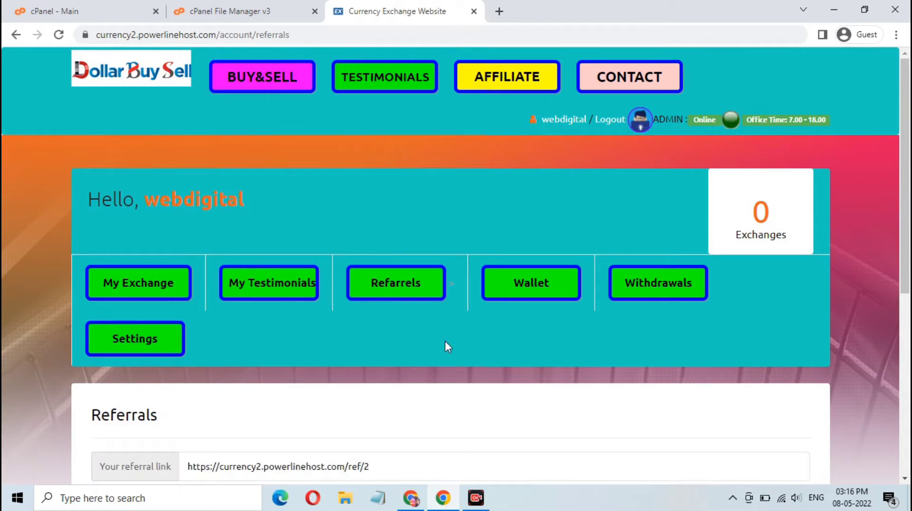
pyautogui.scroll(-4, 446, 340)
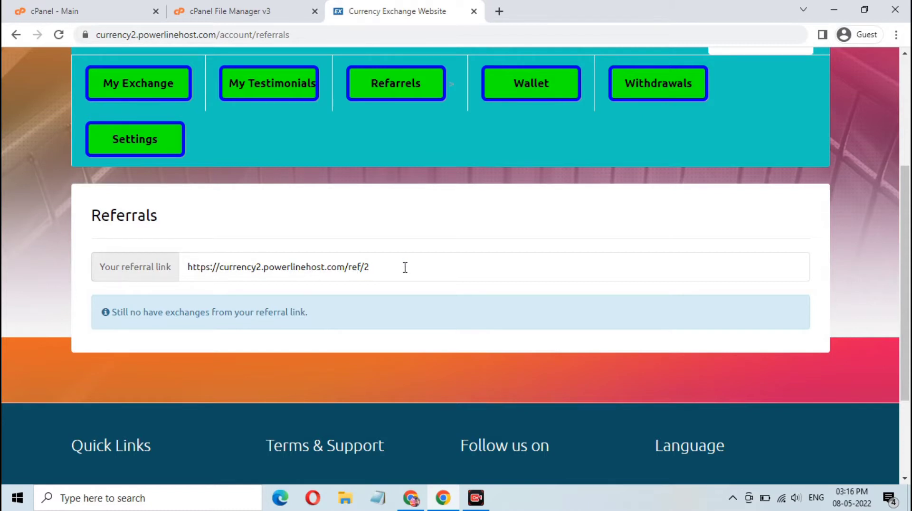
pyautogui.scroll(3, 405, 267)
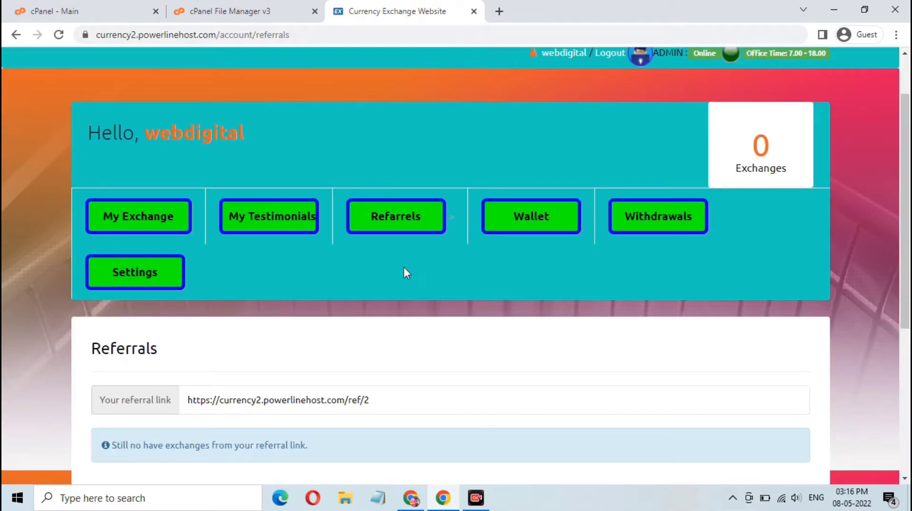
pyautogui.click(525, 227)
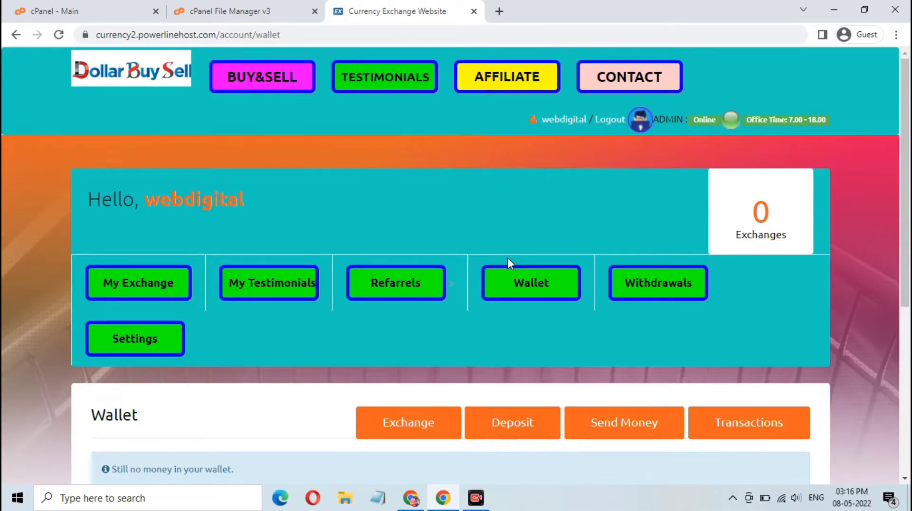
# Look over the Wallet and the empty Withdrawals page.
pyautogui.scroll(-4, 507, 266)
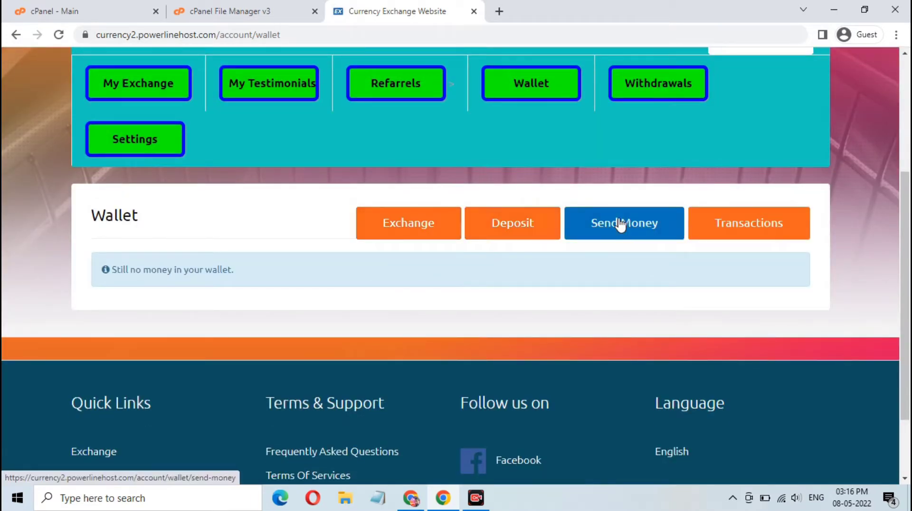
pyautogui.scroll(3, 574, 245)
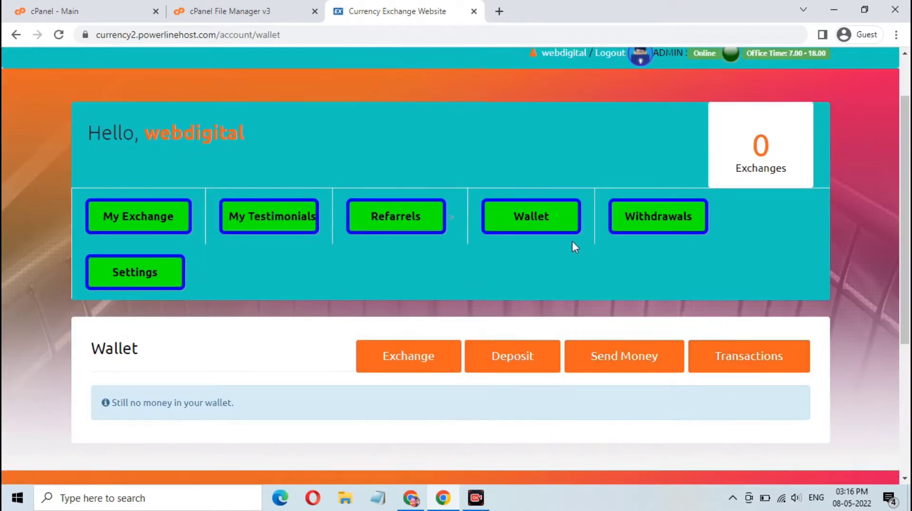
pyautogui.click(656, 226)
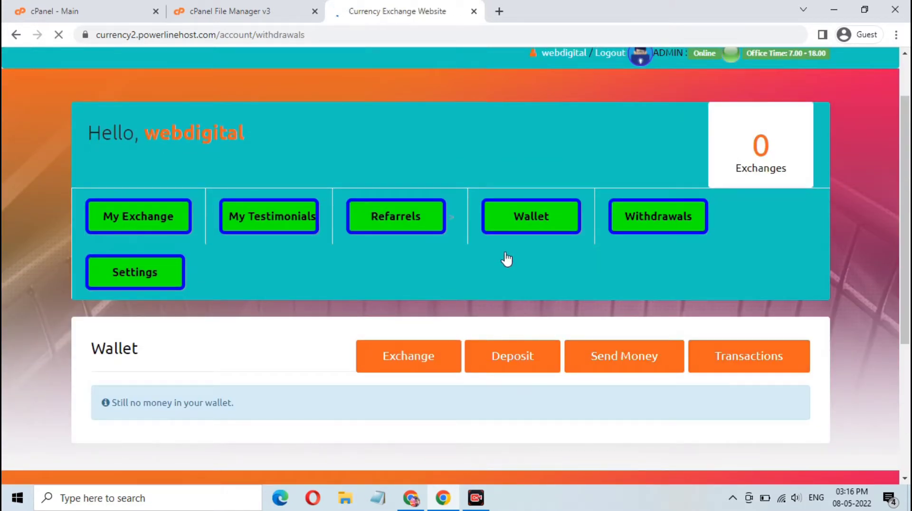
pyautogui.scroll(-5, 505, 252)
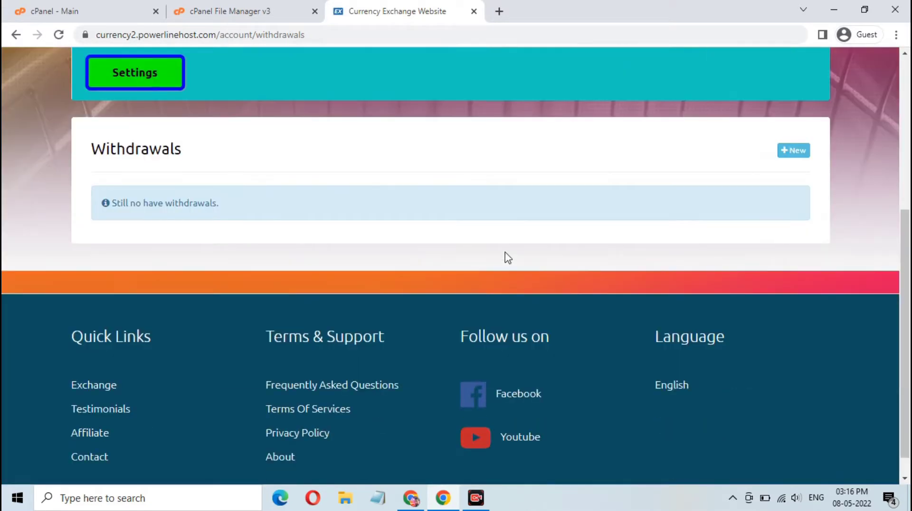
pyautogui.scroll(3, 505, 251)
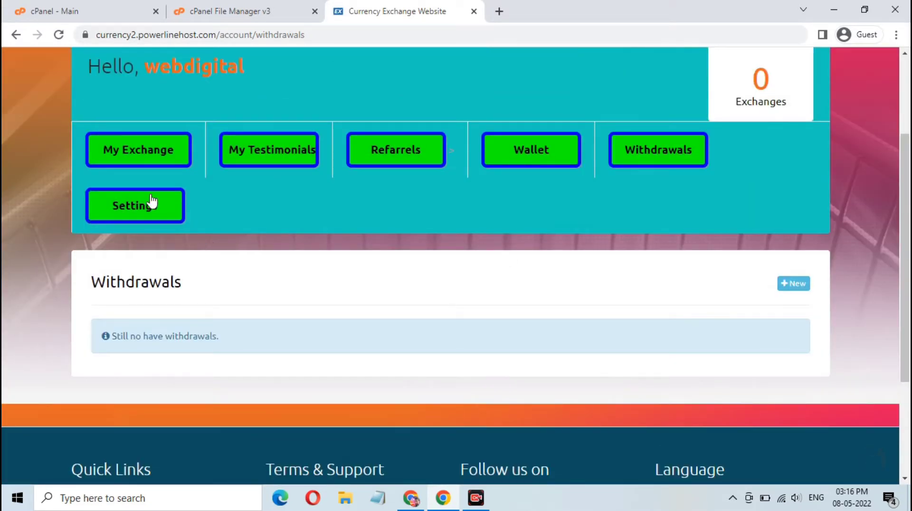
# Open Settings and view the password-change form.
pyautogui.click(151, 212)
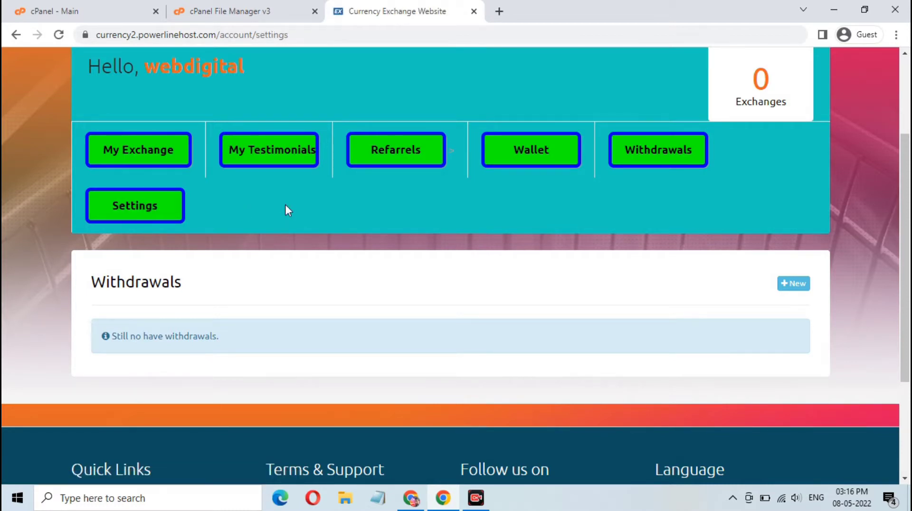
pyautogui.scroll(-5, 194, 220)
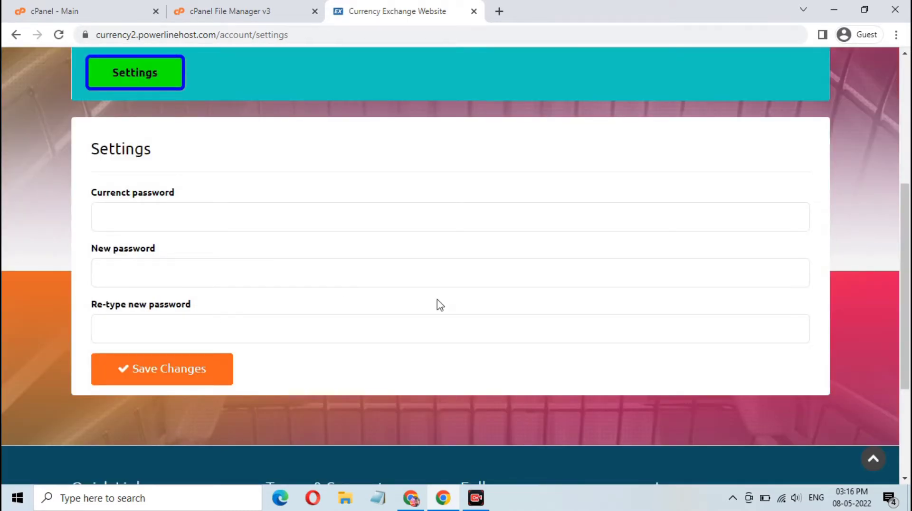
pyautogui.scroll(5, 440, 304)
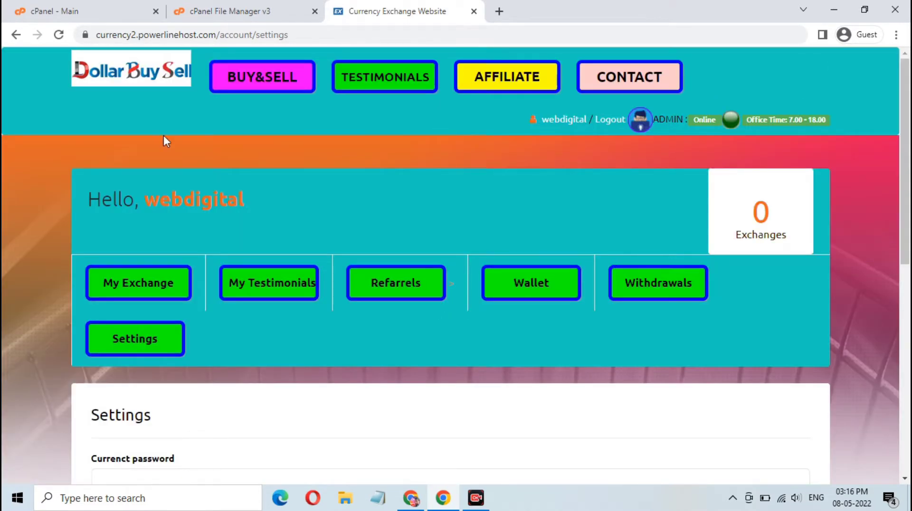
# On BUY&SELL, keep PayPal USD as the send and OKPay USD as the receive currency.
pyautogui.click(257, 80)
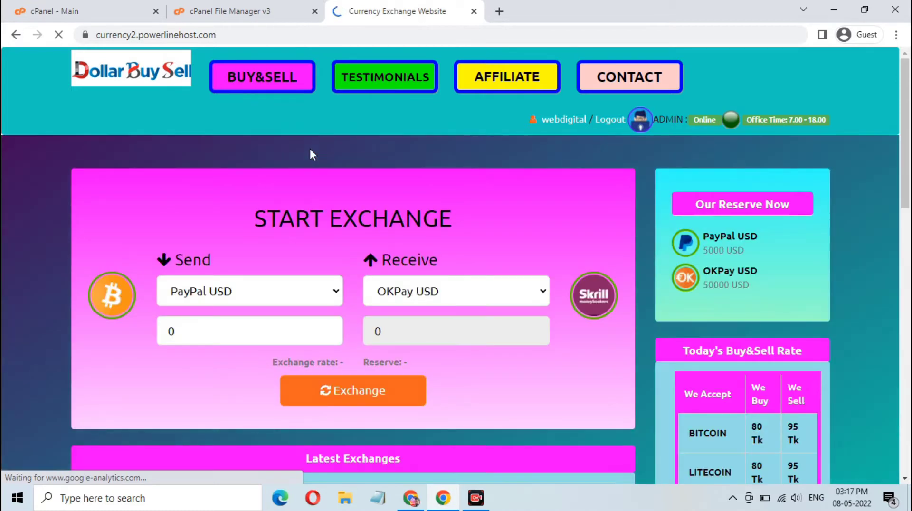
pyautogui.scroll(-2, 344, 272)
pyautogui.scroll(1, 257, 252)
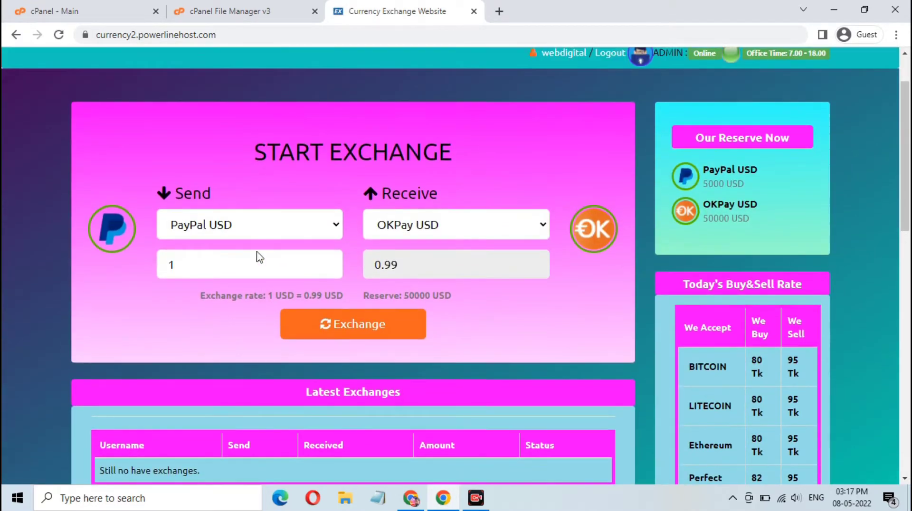
pyautogui.click(307, 226)
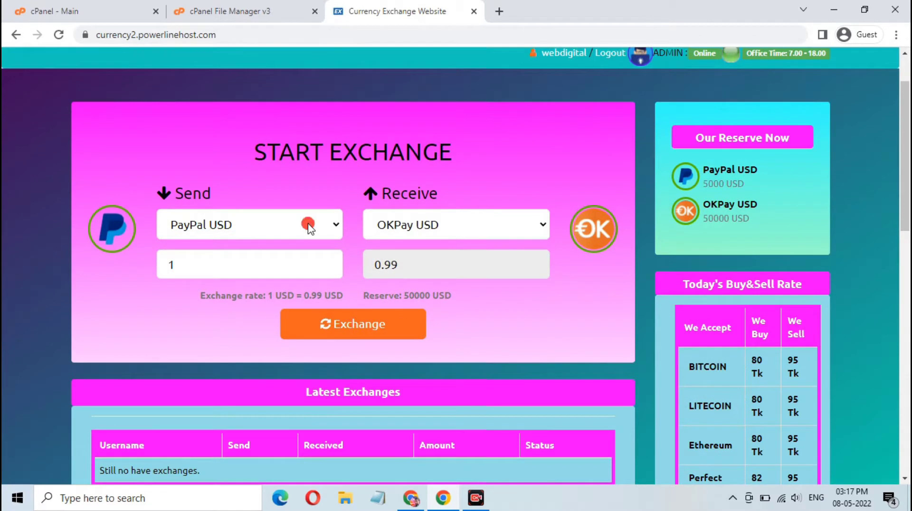
pyautogui.click(304, 164)
pyautogui.click(469, 229)
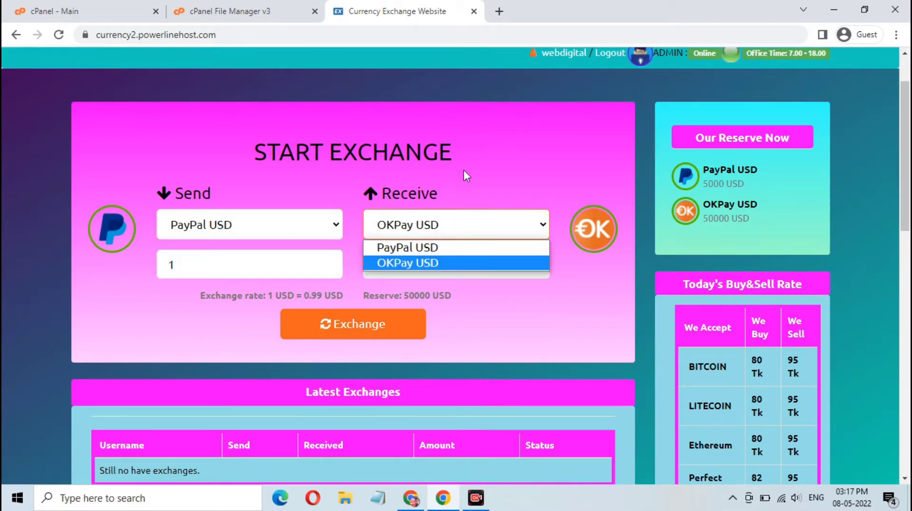
pyautogui.click(464, 169)
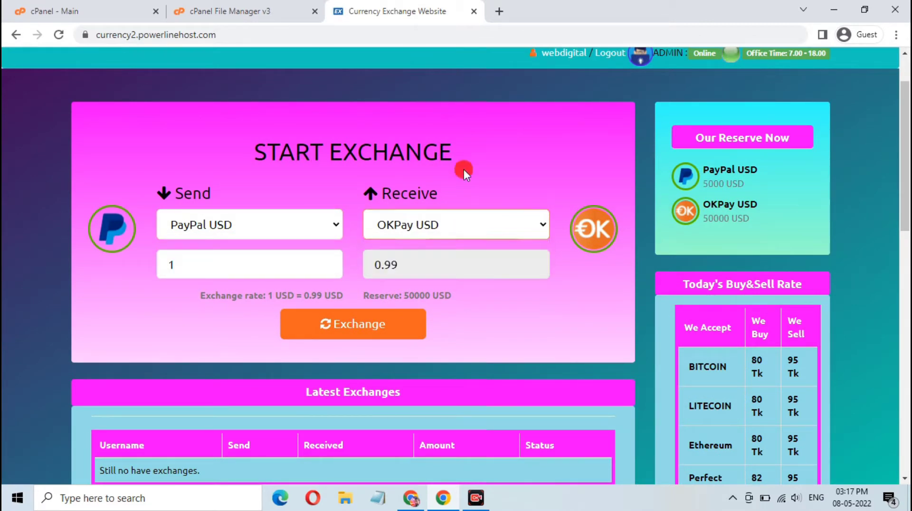
# Enter 50 as the send amount, giving 49.50 OKPay USD to receive.
pyautogui.doubleClick(152, 266)
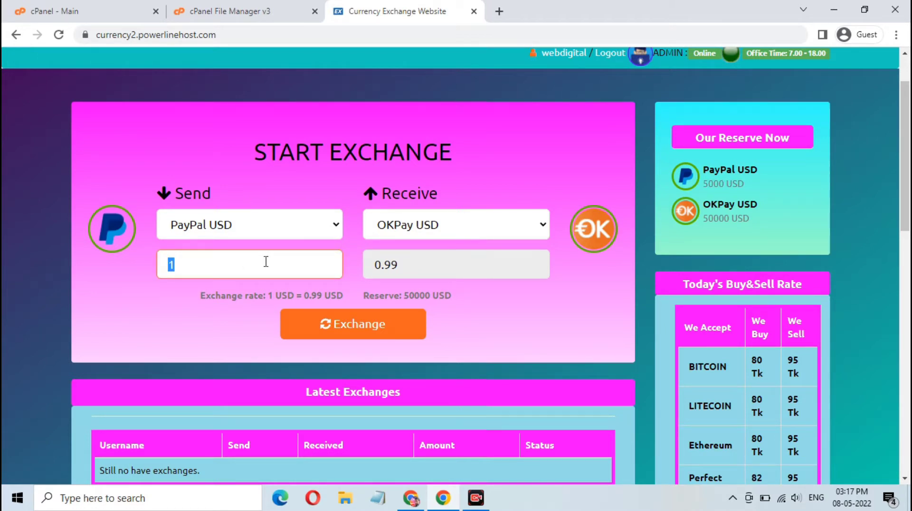
pyautogui.write('5')
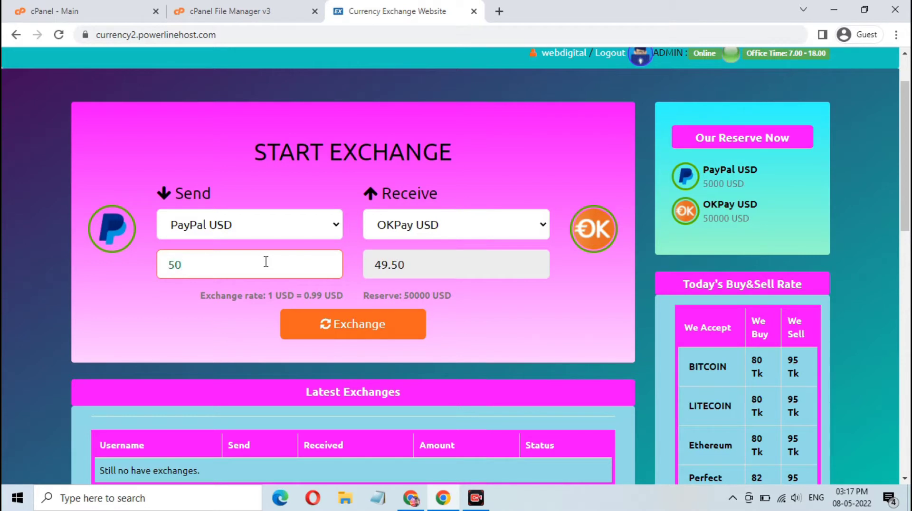
pyautogui.write('0')
pyautogui.moveTo(205, 296); pyautogui.dragTo(499, 292)
pyautogui.click(398, 336)
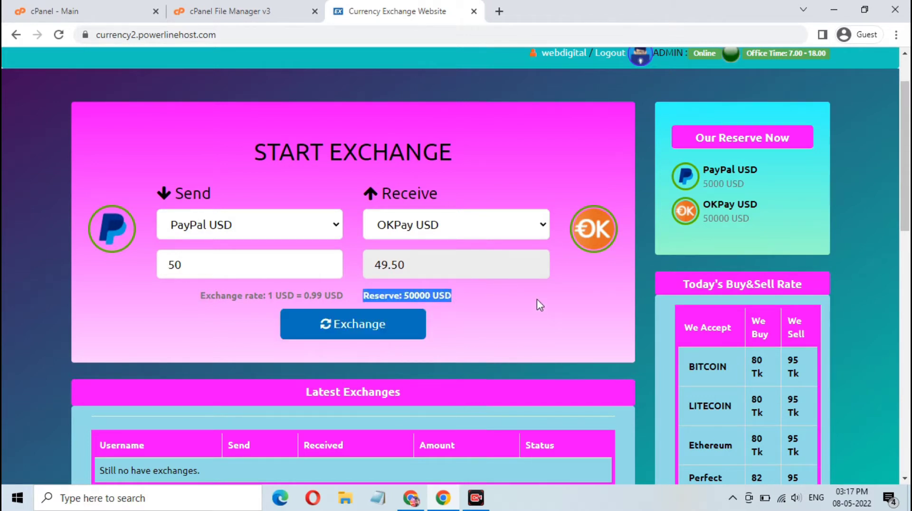
pyautogui.click(512, 322)
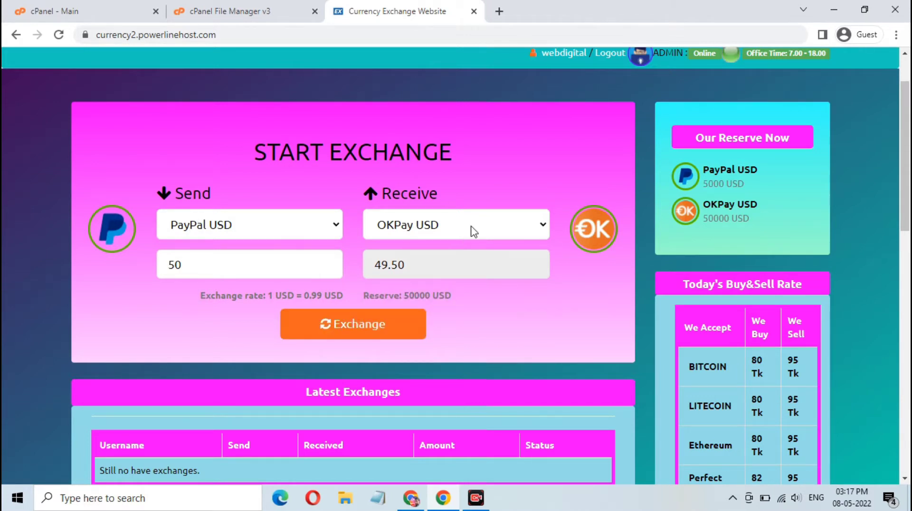
# Submit the 50 USD exchange and try Process Exchange with the e-mail and OKPay fields empty.
pyautogui.click(378, 334)
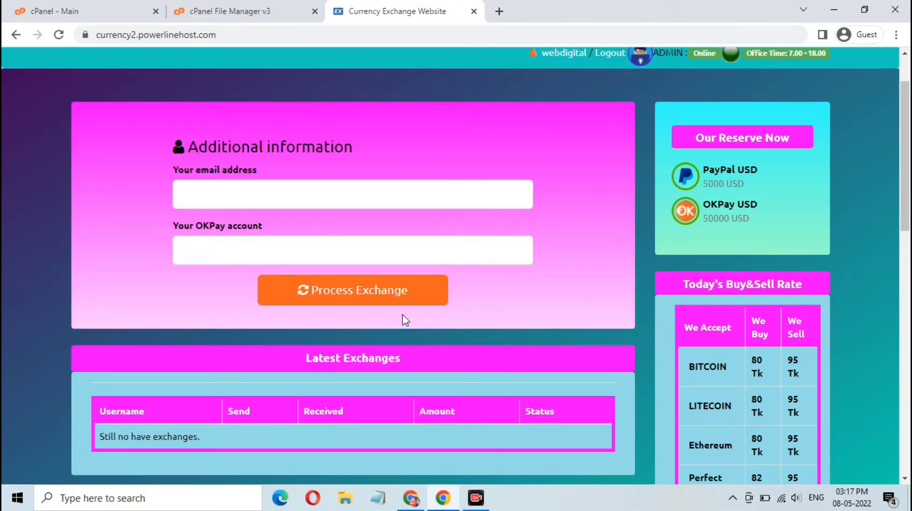
pyautogui.click(254, 186)
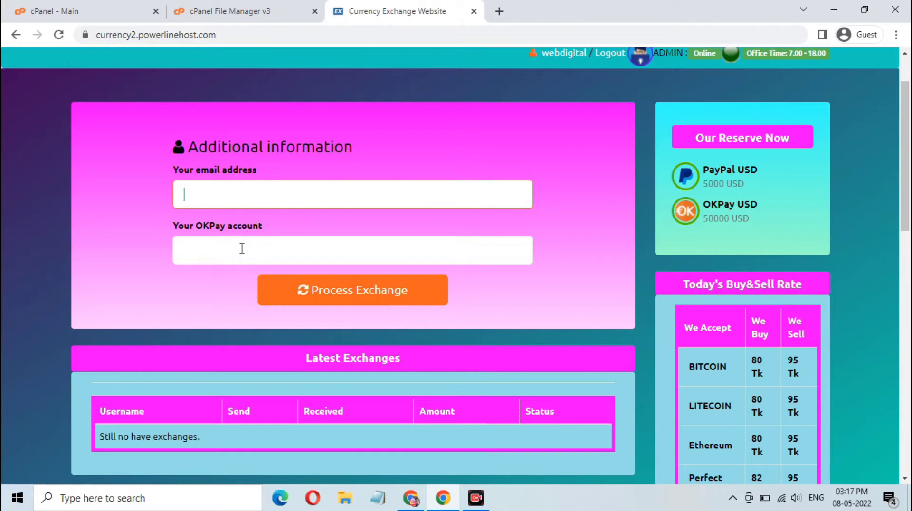
pyautogui.click(243, 247)
pyautogui.click(356, 295)
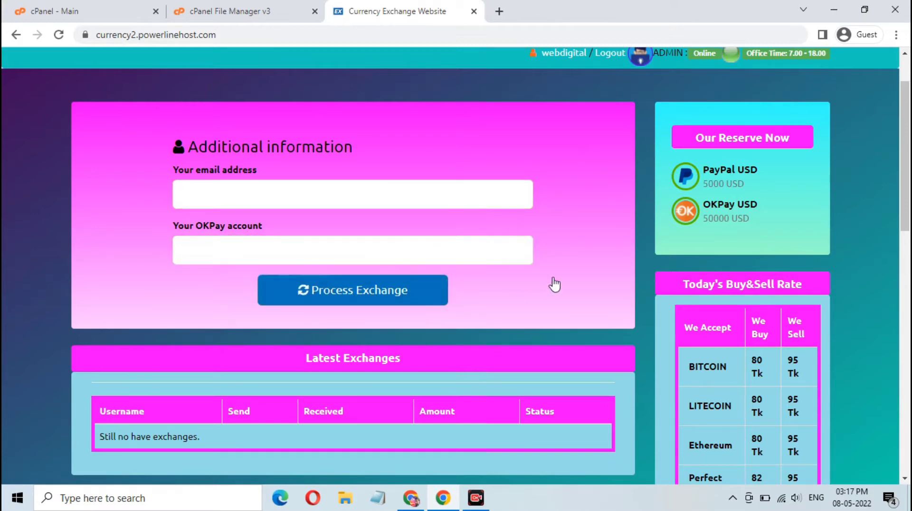
# Log out of the customer account.
pyautogui.scroll(-4, 553, 280)
pyautogui.scroll(4, 553, 280)
pyautogui.scroll(2, 553, 281)
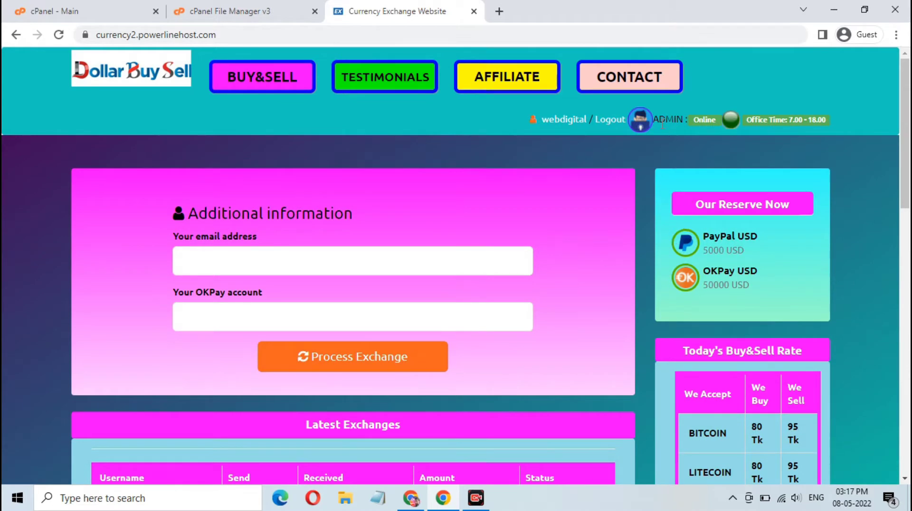
pyautogui.click(611, 121)
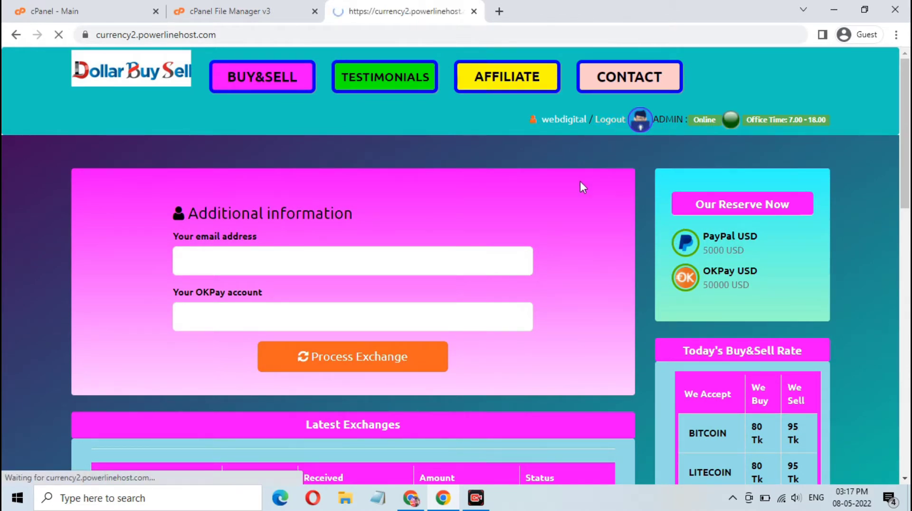
# Go to the site's /admin login page.
pyautogui.click(308, 32)
pyautogui.write('/a')
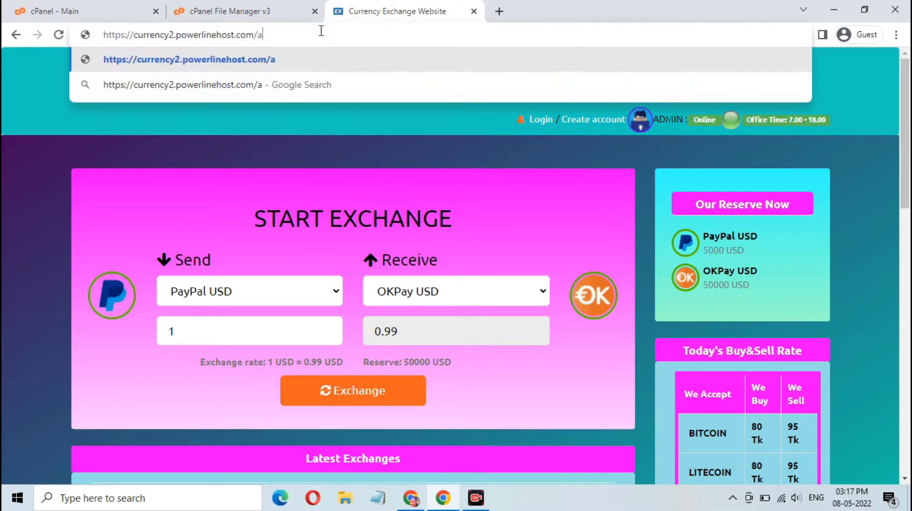
pyautogui.write('dmin')
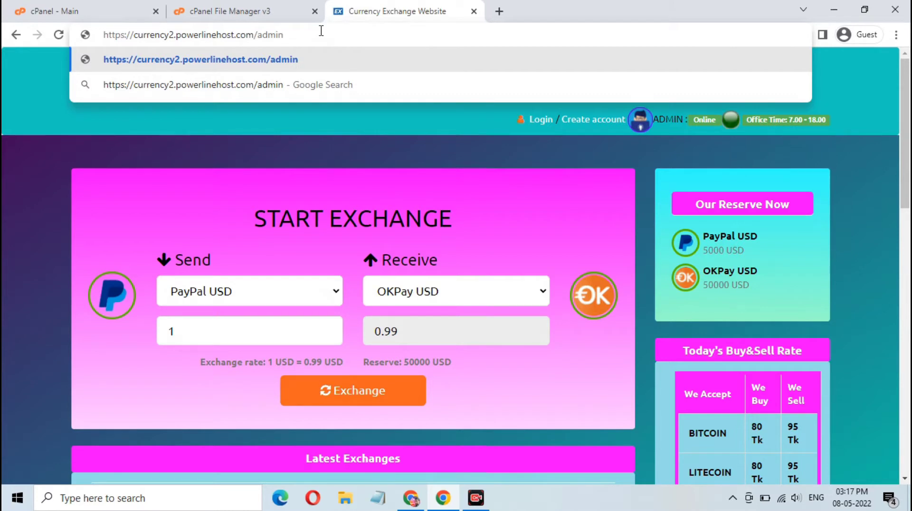
pyautogui.press('Return')
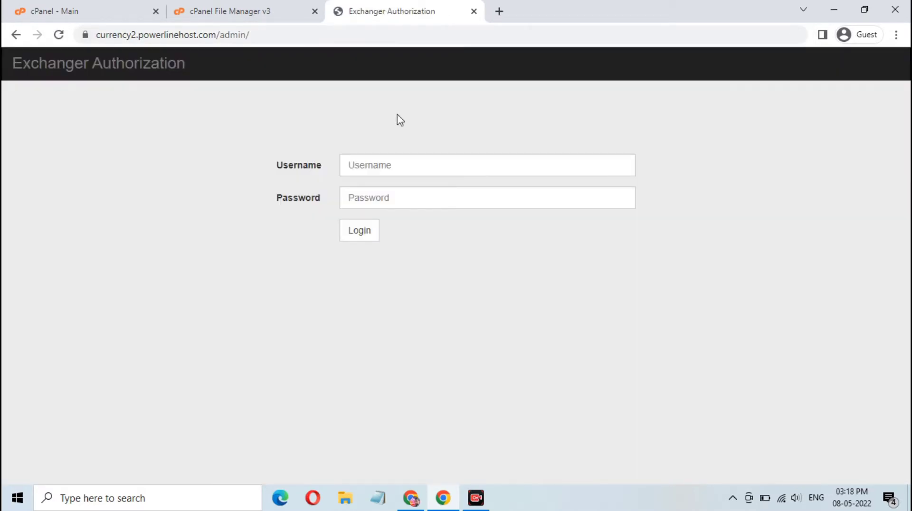
# Log in with username admin and the admin password.
pyautogui.click(425, 157)
pyautogui.write('admin')
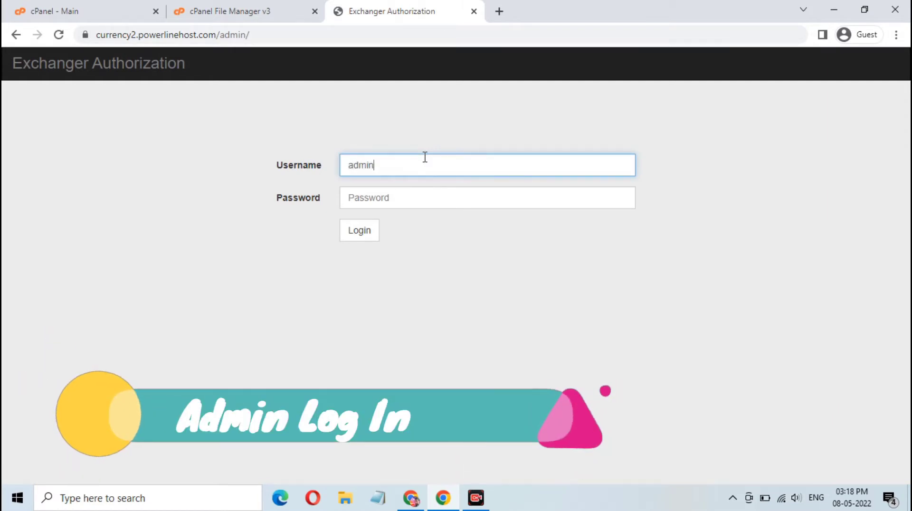
pyautogui.press('Tab')
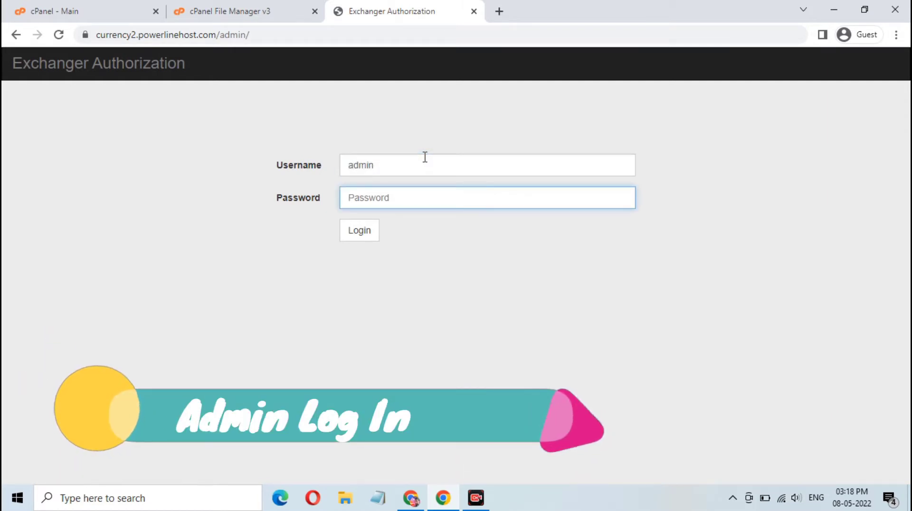
pyautogui.write('admin')
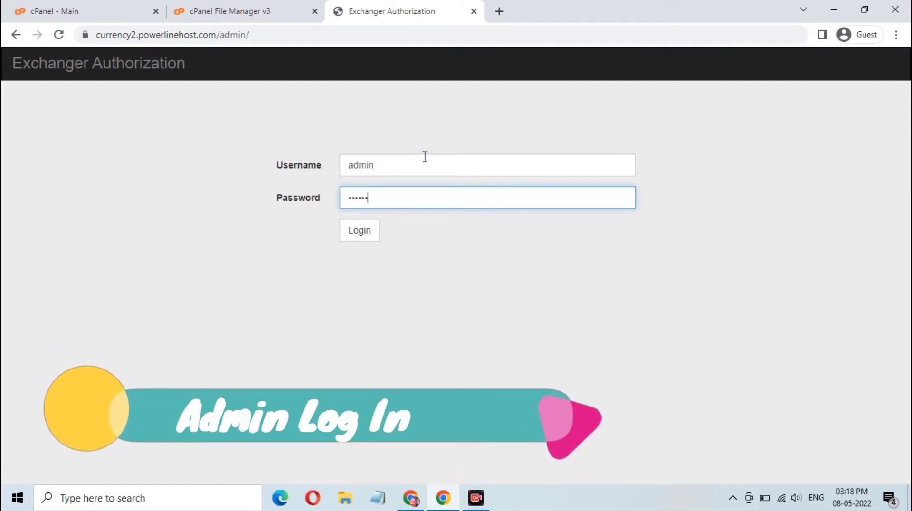
pyautogui.write('1')
pyautogui.click(358, 232)
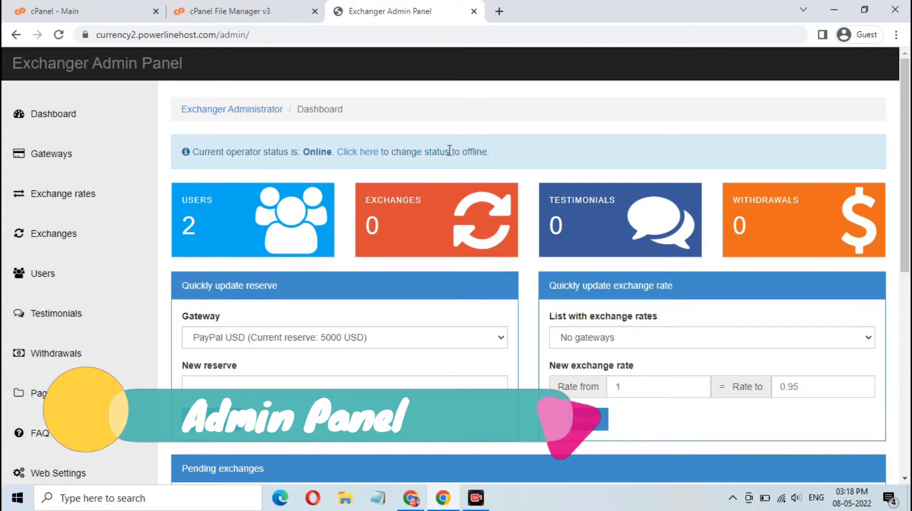
# Scroll through the dashboard's pending exchanges, withdrawals and deposits tables and back up.
pyautogui.scroll(-3, 555, 150)
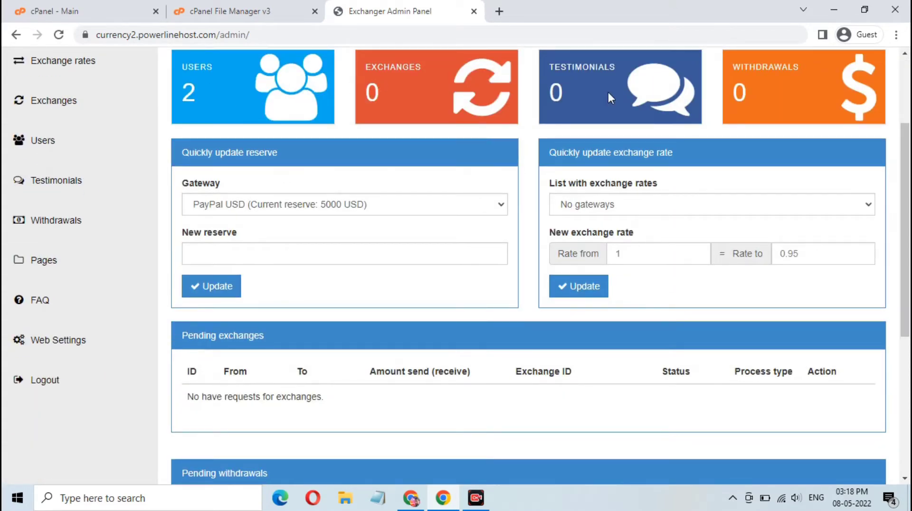
pyautogui.scroll(-1, 480, 226)
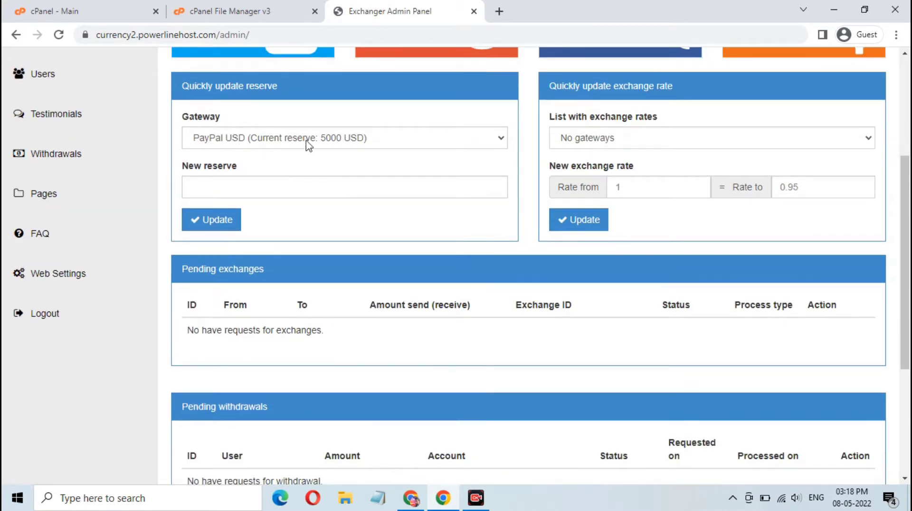
pyautogui.scroll(-2, 568, 304)
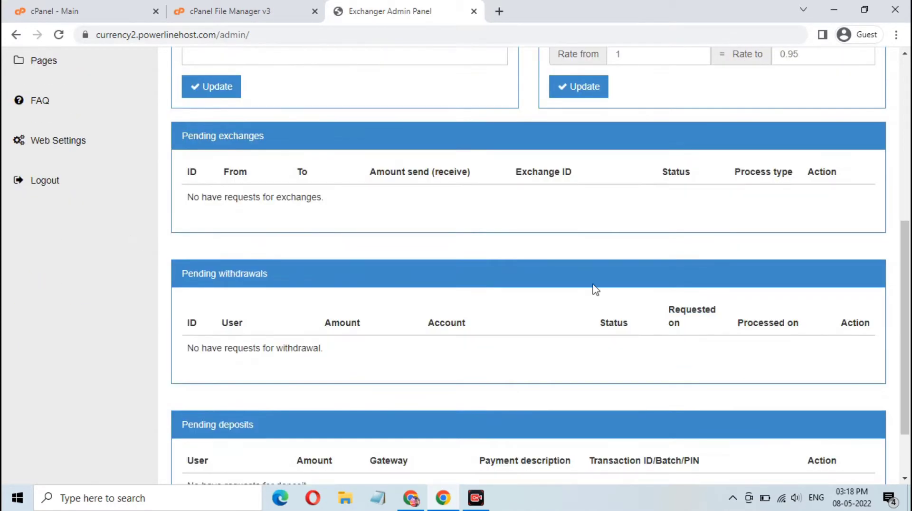
pyautogui.scroll(-2, 595, 290)
pyautogui.scroll(5, 397, 323)
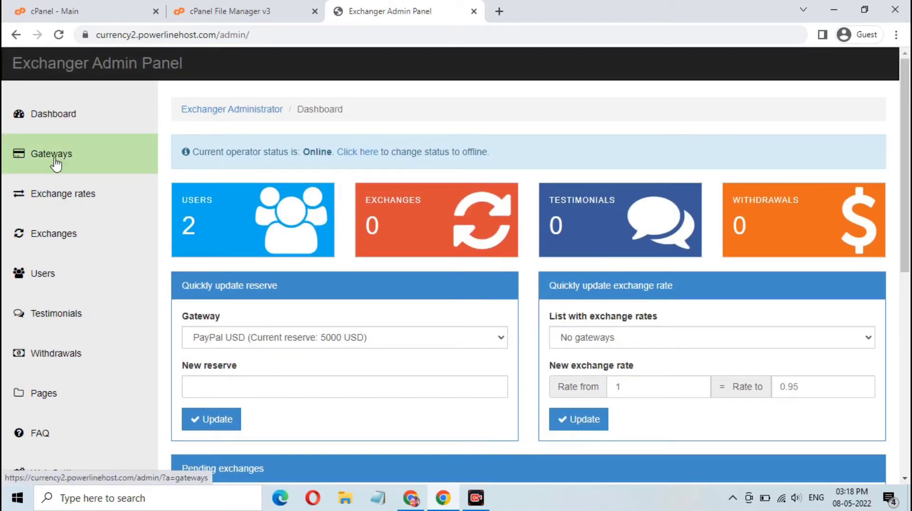
# Start a new gateway with SolidTrust Pay selected, leaving the currency on Coins.
pyautogui.click(56, 163)
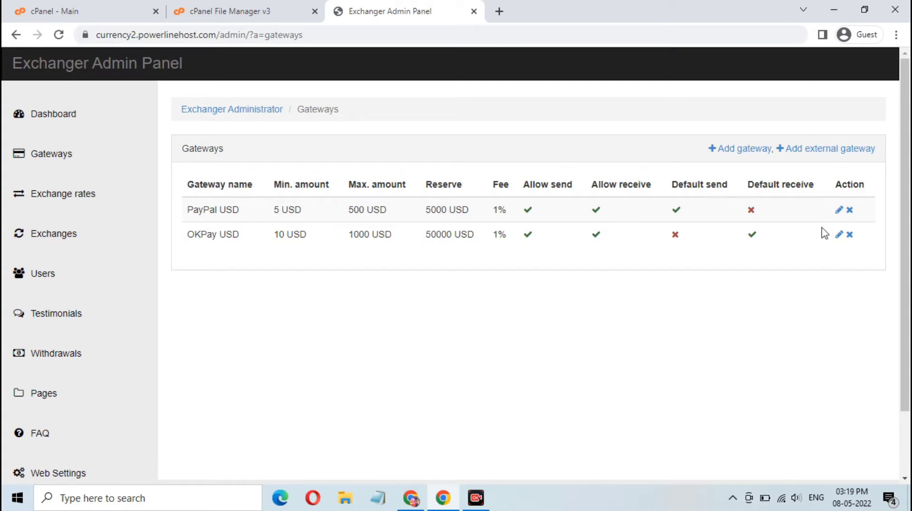
pyautogui.click(738, 149)
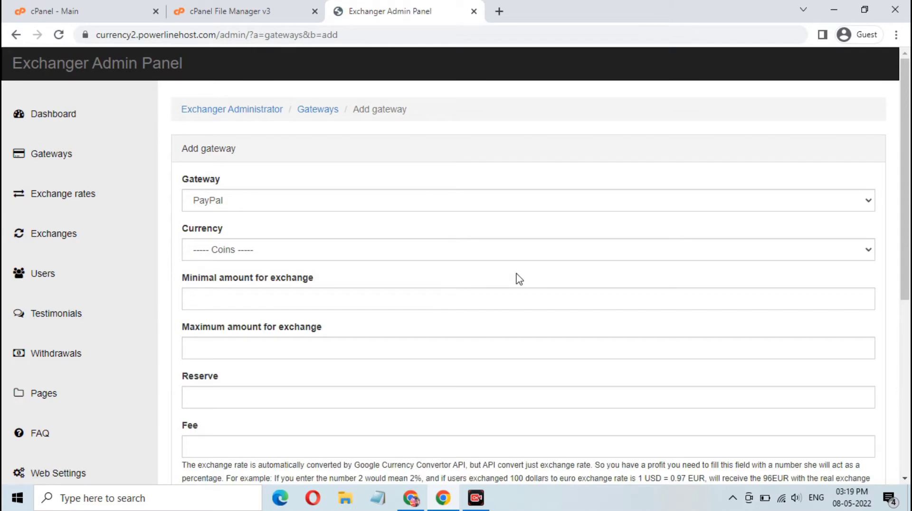
pyautogui.click(464, 201)
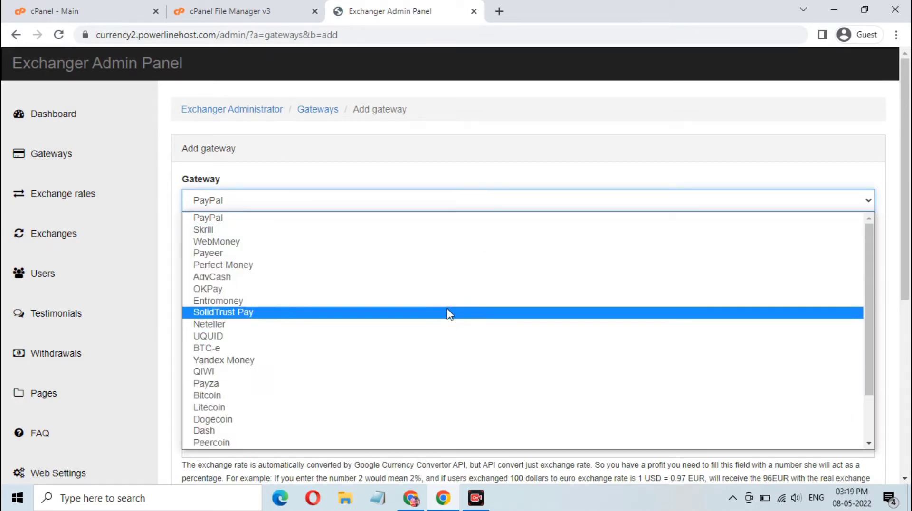
pyautogui.click(448, 313)
pyautogui.scroll(-3, 451, 289)
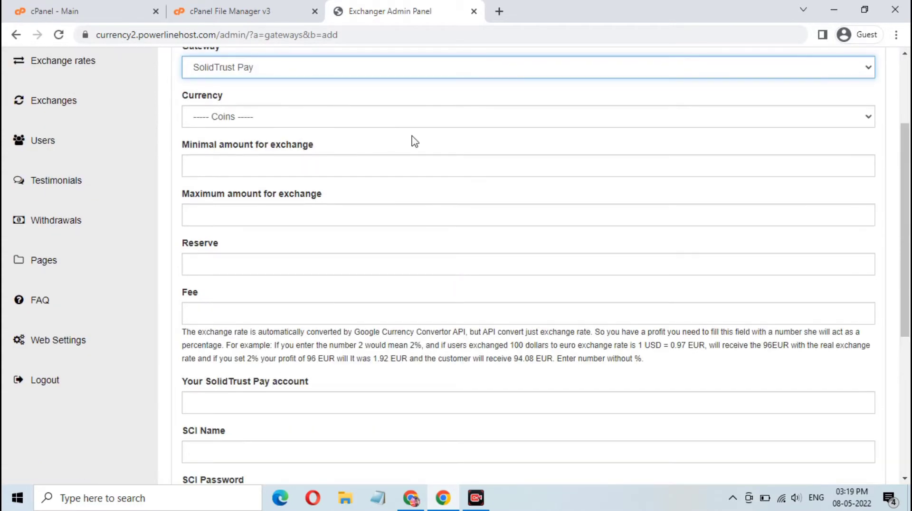
pyautogui.click(411, 136)
pyautogui.click(425, 116)
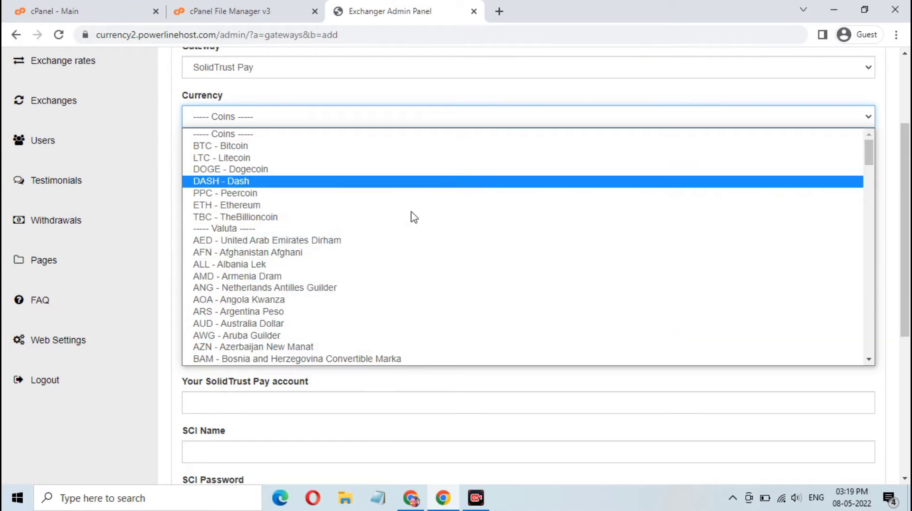
pyautogui.click(435, 98)
# Step through the min/max amount, reserve, fee, account, SCI and Extra fee fields.
pyautogui.click(364, 167)
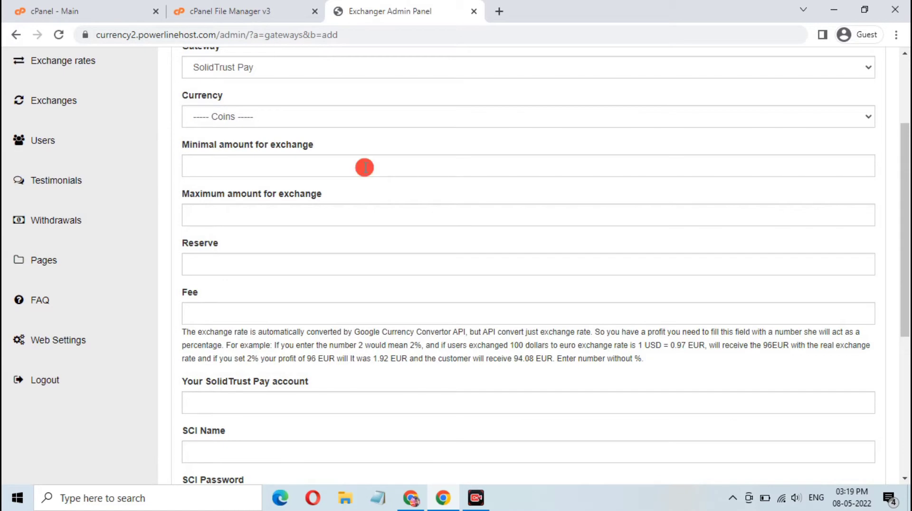
pyautogui.click(370, 216)
pyautogui.click(363, 267)
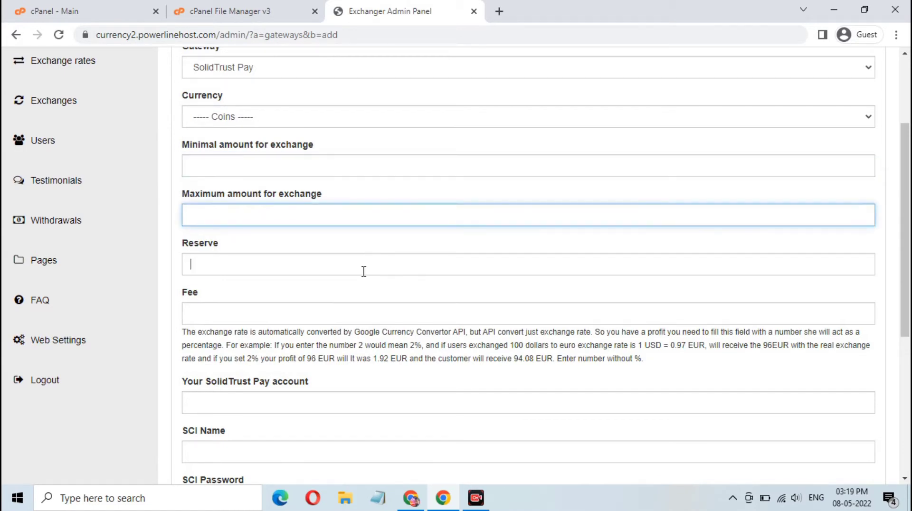
pyautogui.scroll(-1, 364, 272)
pyautogui.click(361, 251)
pyautogui.scroll(-4, 366, 233)
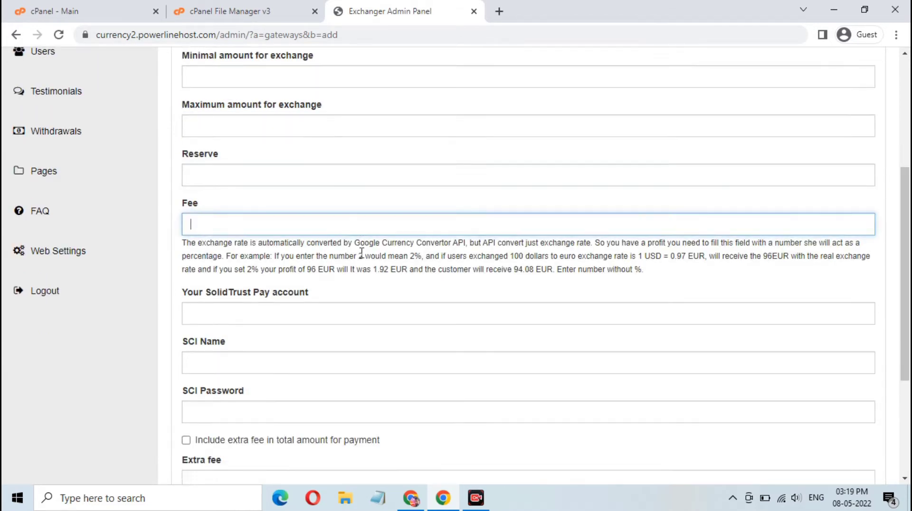
pyautogui.click(392, 138)
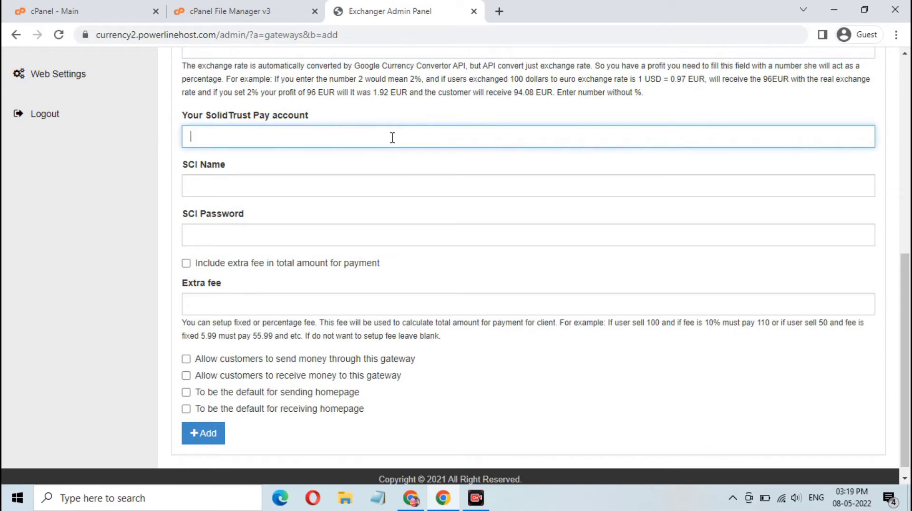
pyautogui.click(390, 185)
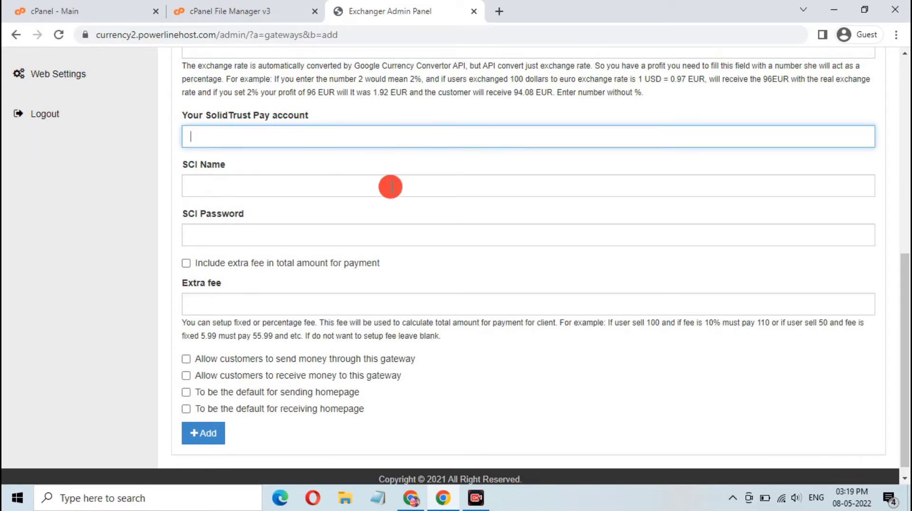
pyautogui.click(387, 243)
pyautogui.click(377, 309)
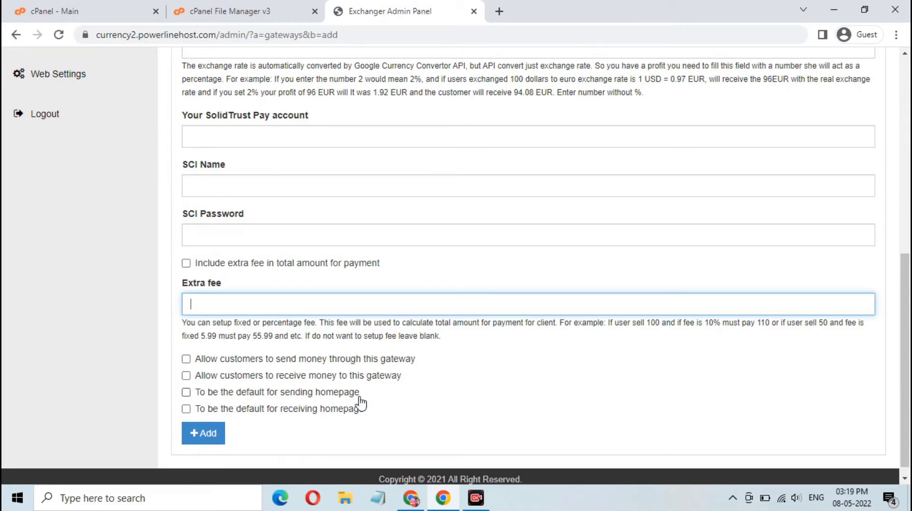
pyautogui.scroll(8, 317, 273)
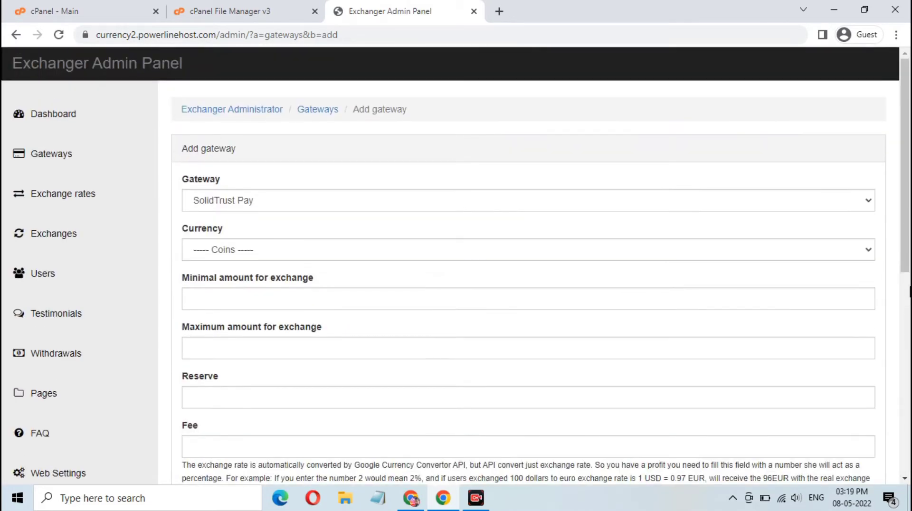
# Visit the empty Exchange rates and Exchanges pages, ending on the Users list.
pyautogui.click(30, 199)
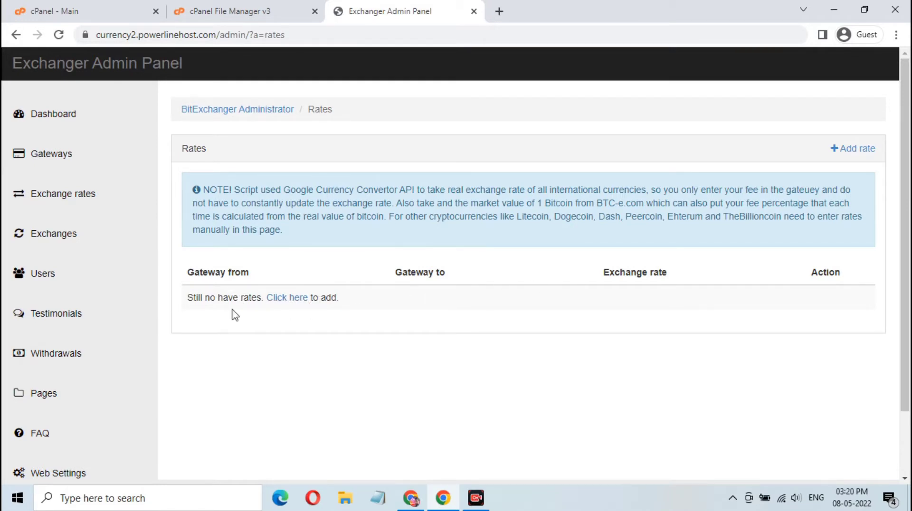
pyautogui.click(71, 206)
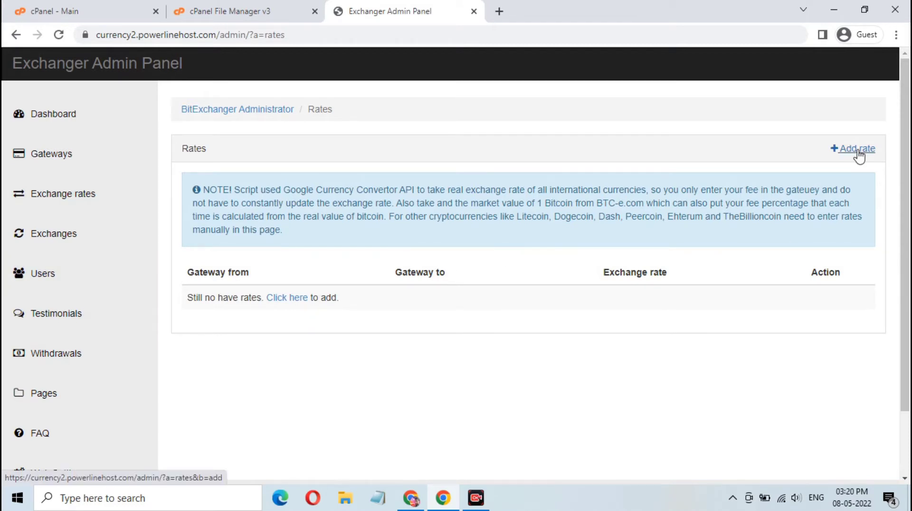
pyautogui.click(113, 237)
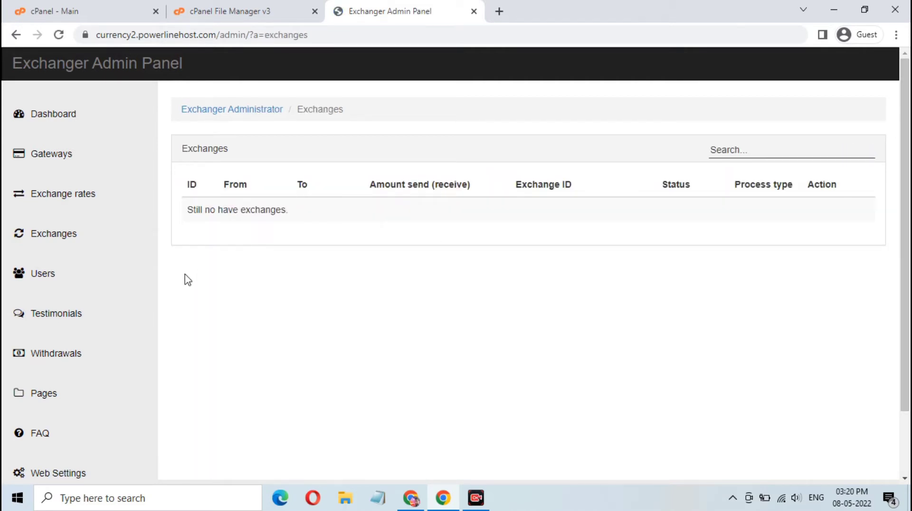
pyautogui.click(50, 278)
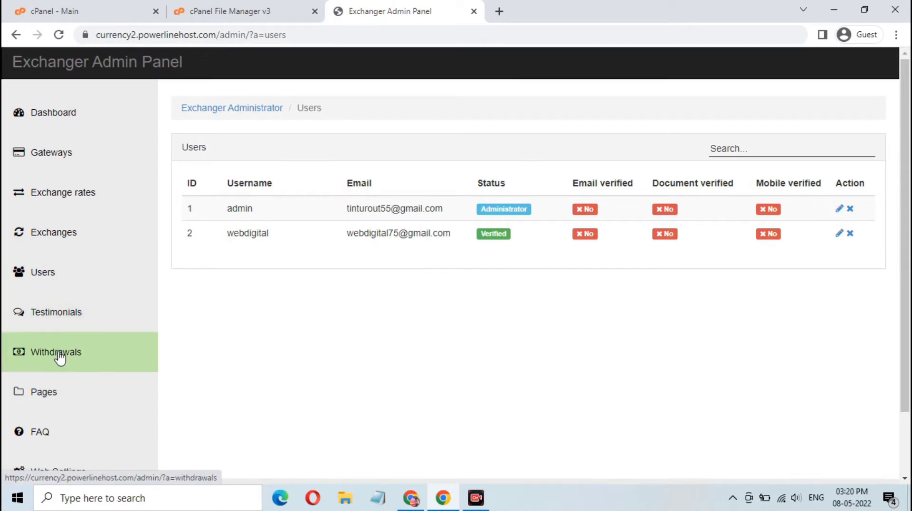
# Check Withdrawals, the three content Pages and the empty FAQ.
pyautogui.scroll(-2, 61, 353)
pyautogui.click(66, 284)
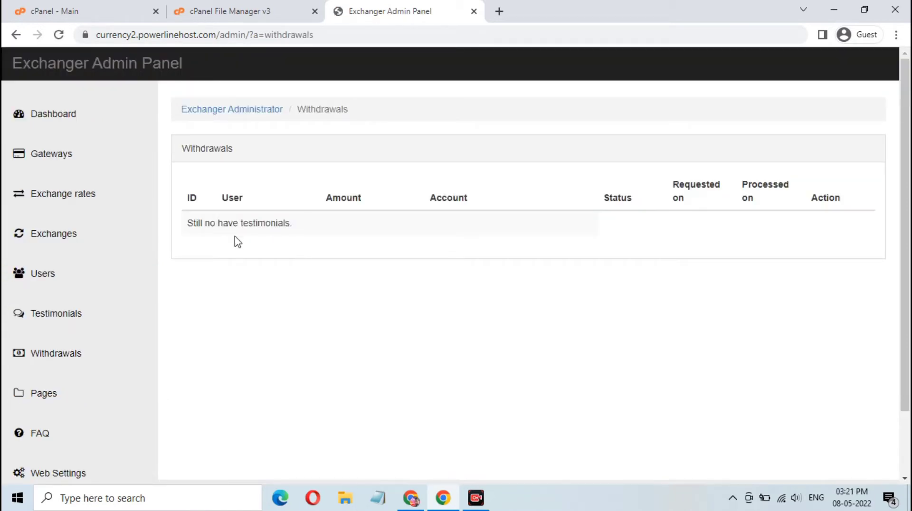
pyautogui.click(67, 393)
pyautogui.scroll(-2, 274, 333)
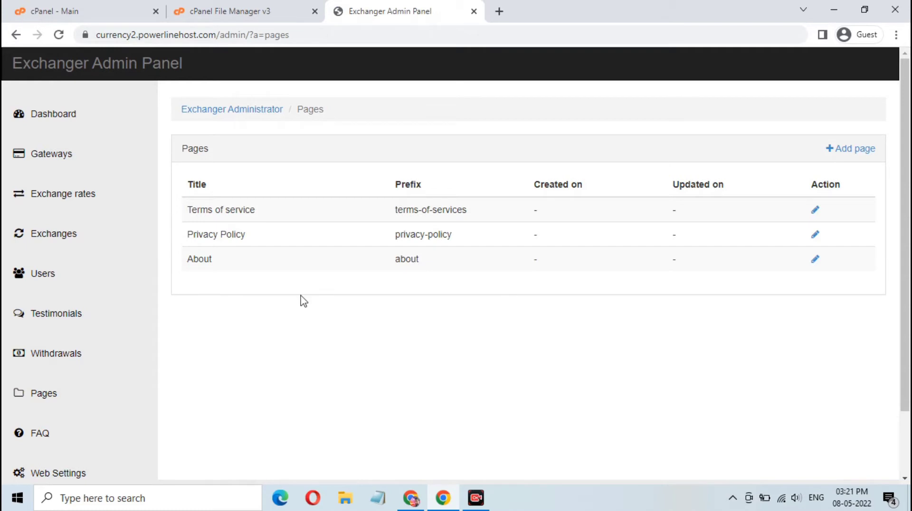
pyautogui.scroll(-2, 119, 356)
pyautogui.click(40, 360)
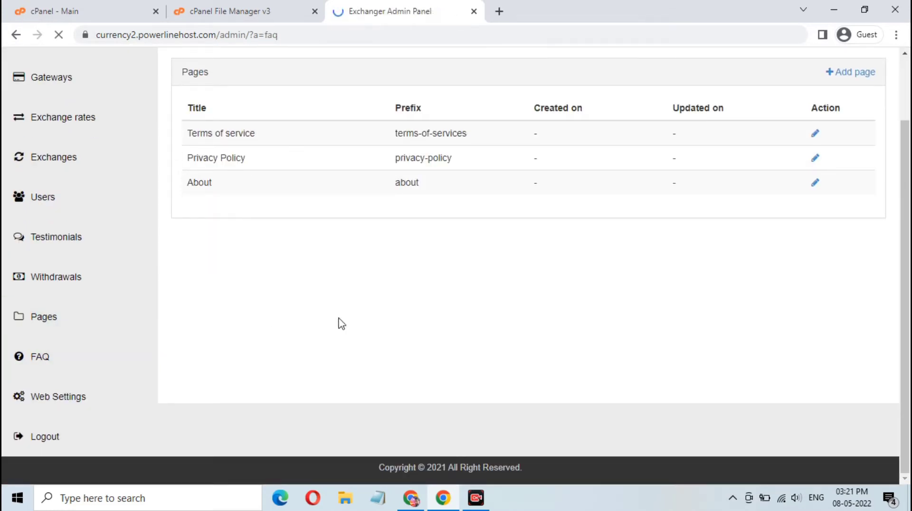
pyautogui.scroll(-2, 99, 423)
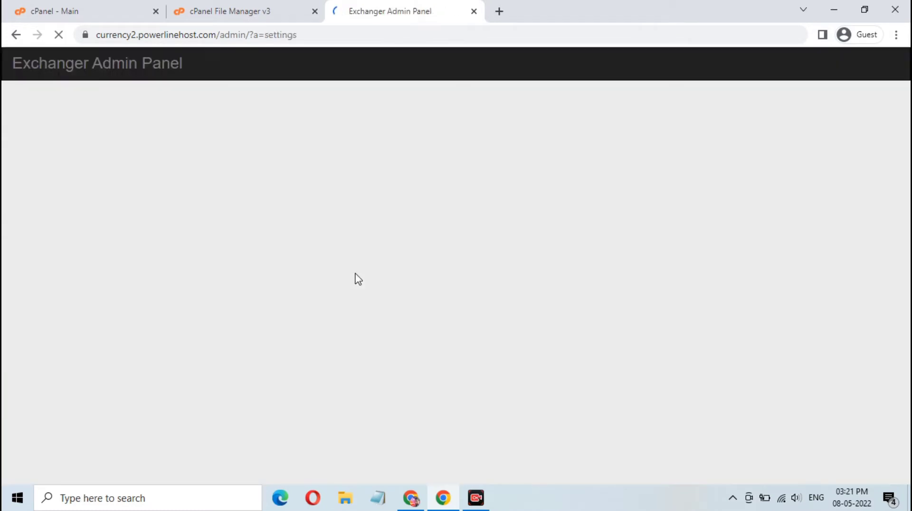
# Review the Web Settings form, log out of the Exchanger Admin Panel, and close its tab.
pyautogui.scroll(-3, 356, 273)
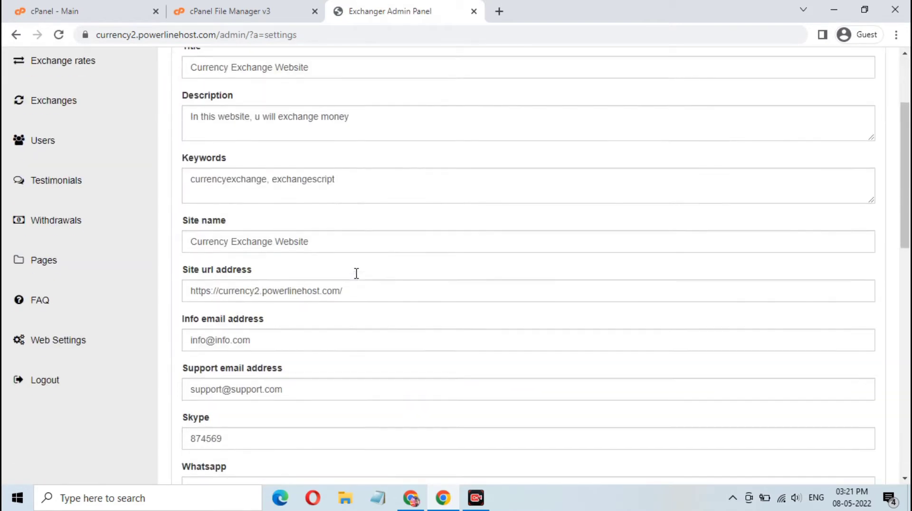
pyautogui.scroll(3, 356, 273)
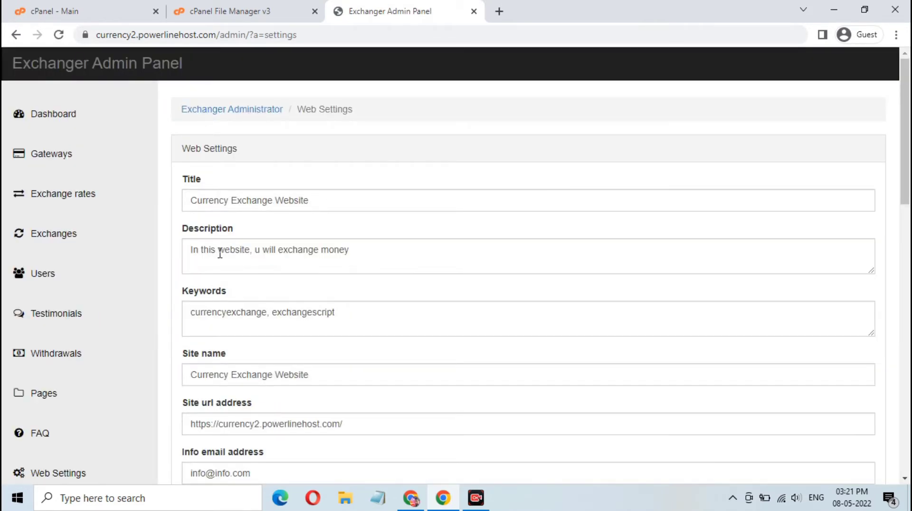
pyautogui.scroll(-7, 308, 250)
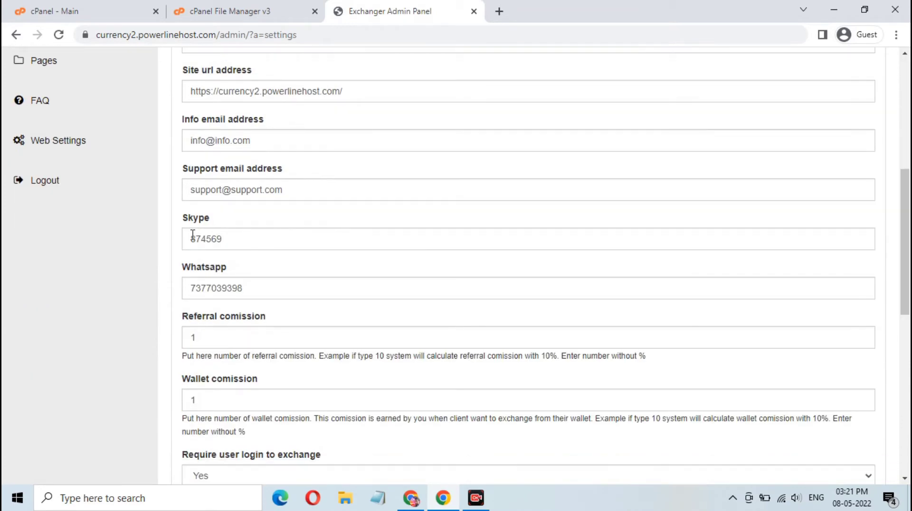
pyautogui.scroll(-4, 380, 259)
pyautogui.scroll(-6, 356, 285)
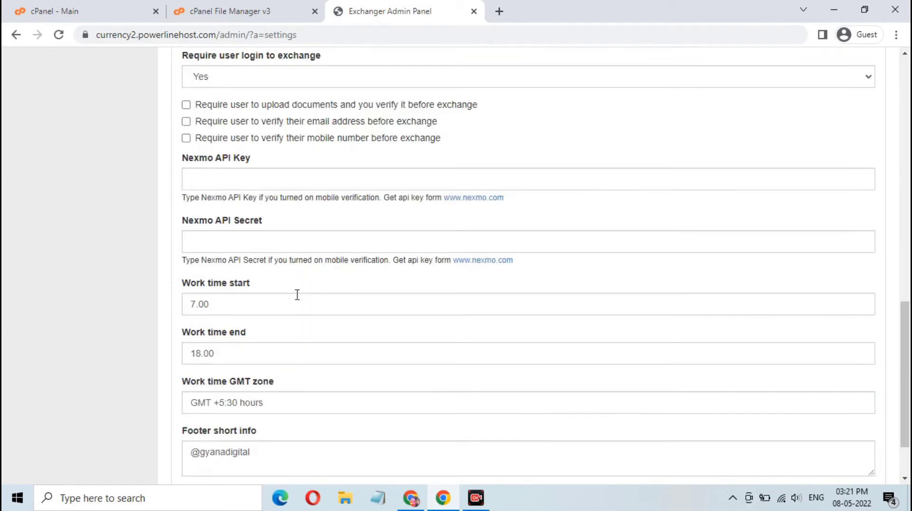
pyautogui.scroll(17, 366, 289)
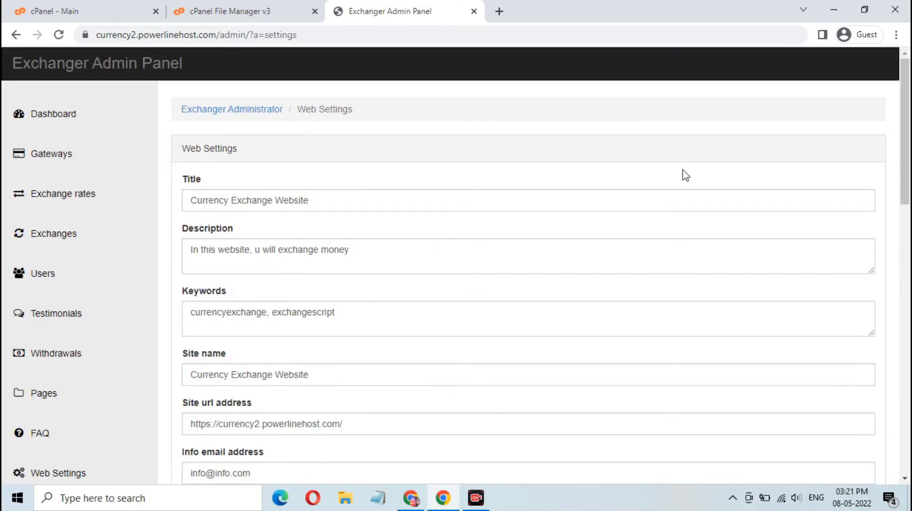
pyautogui.scroll(-4, 20, 383)
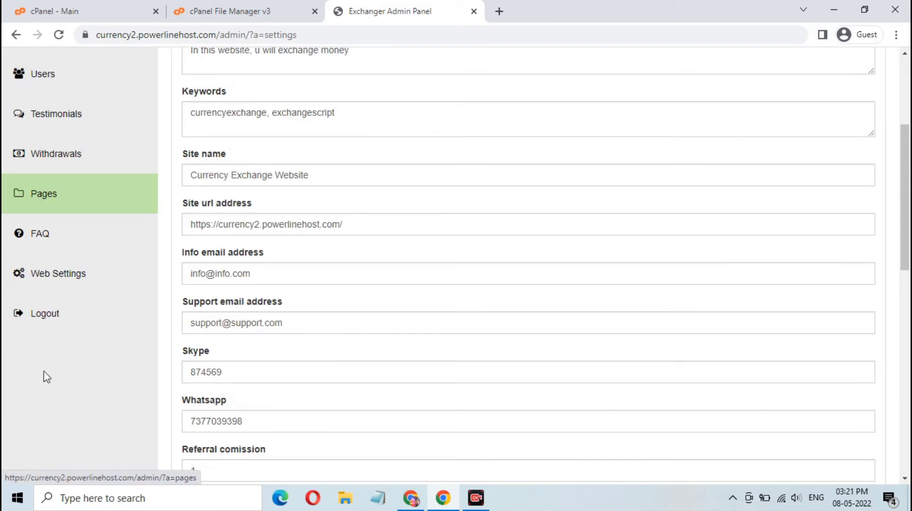
pyautogui.click(50, 320)
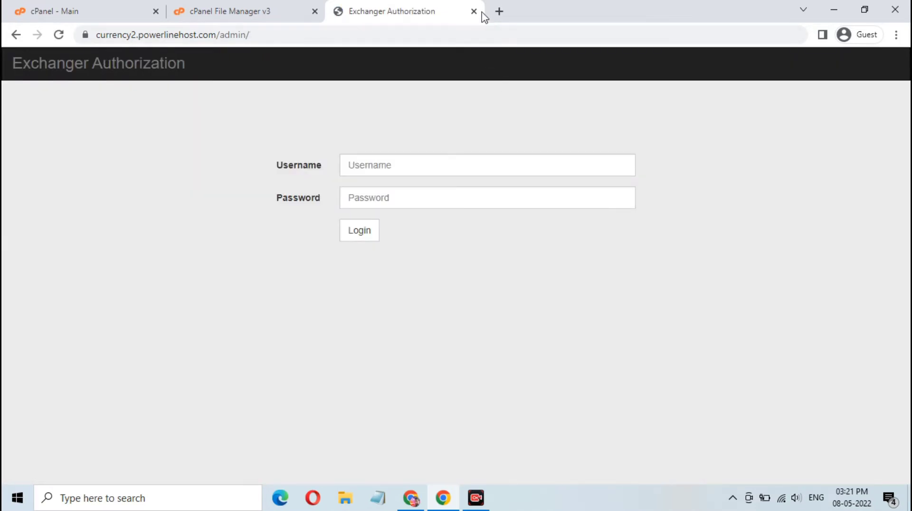
pyautogui.click(287, 14)
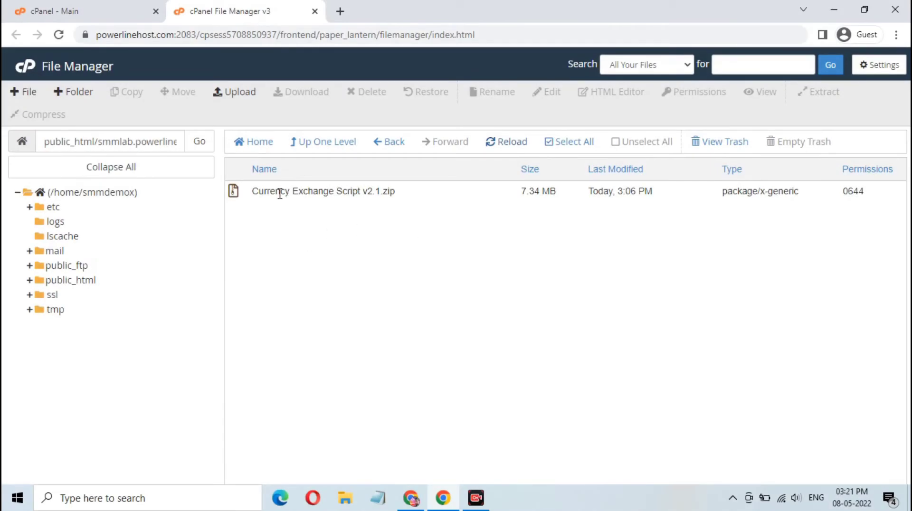
# Extract Currency Exchange Script v2.1.zip and reload the folder to show the extracted files.
pyautogui.click(417, 195)
pyautogui.rightClick(417, 192)
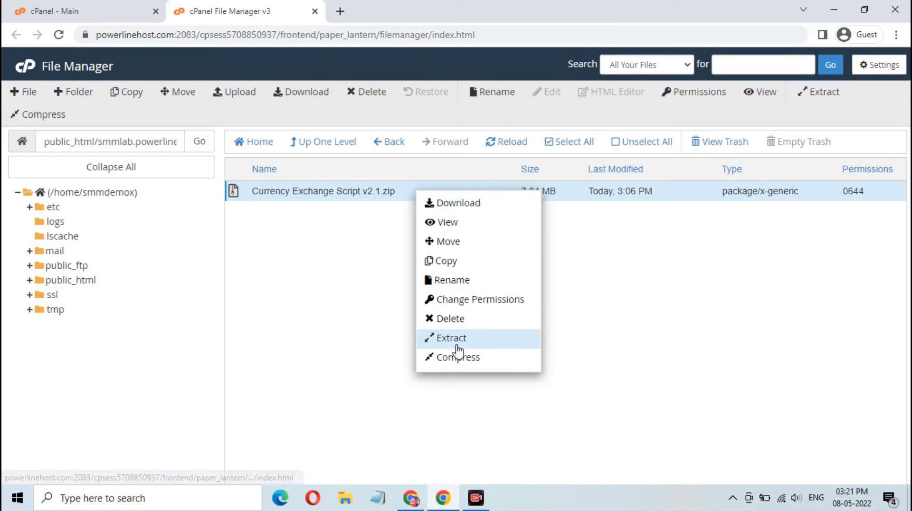
pyautogui.click(455, 339)
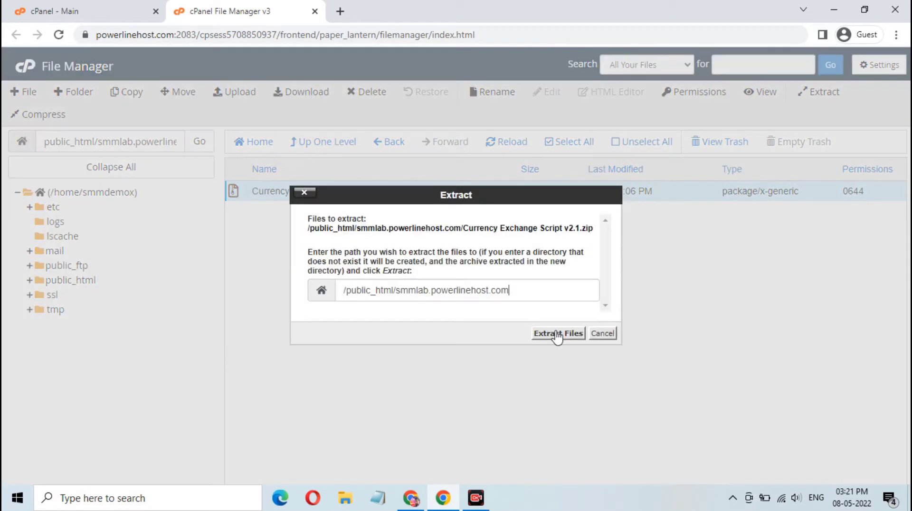
pyautogui.click(558, 334)
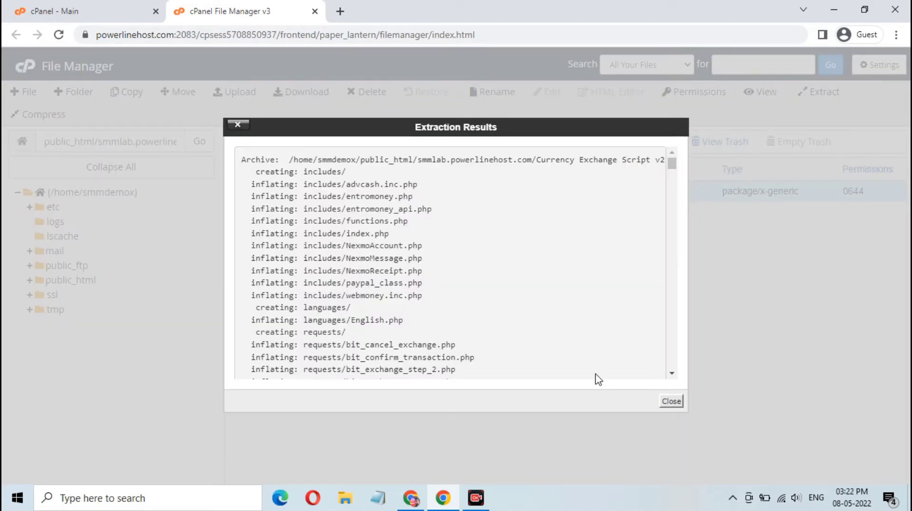
pyautogui.click(672, 401)
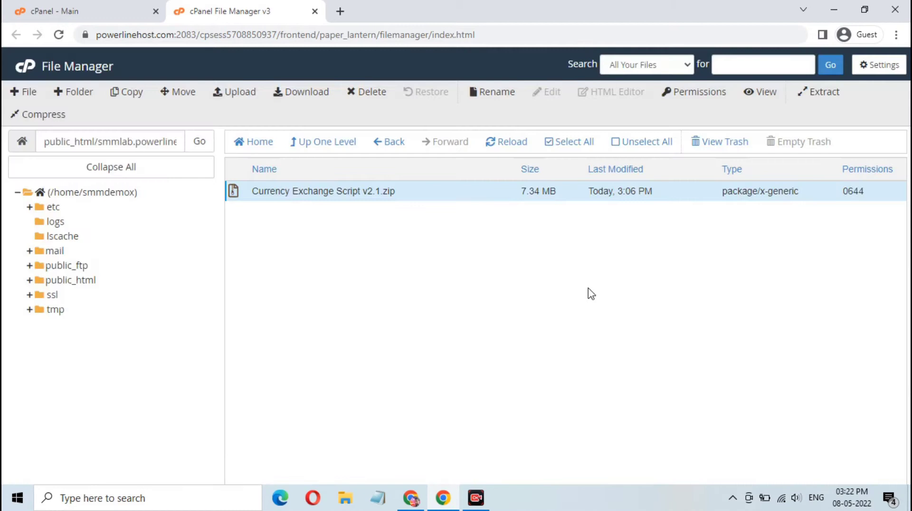
pyautogui.click(507, 142)
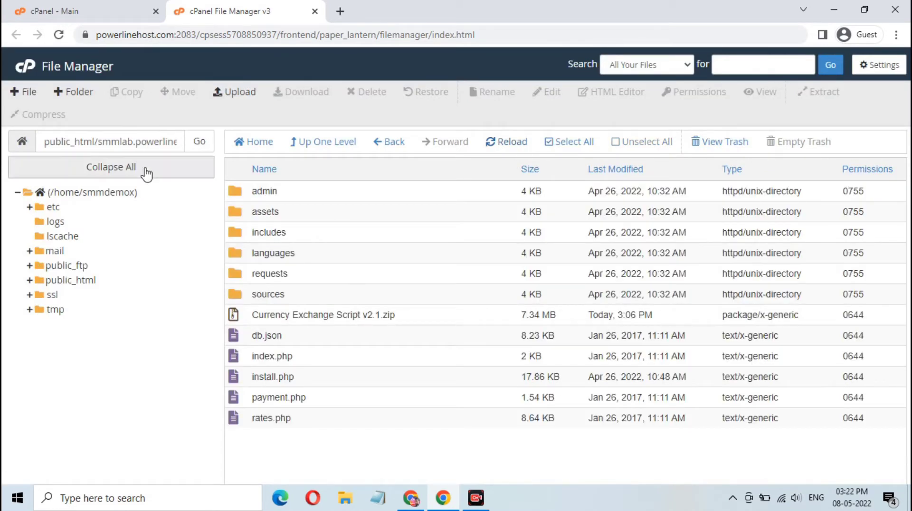
# Copy the site's domain name from the File Manager path field.
pyautogui.doubleClick(122, 143)
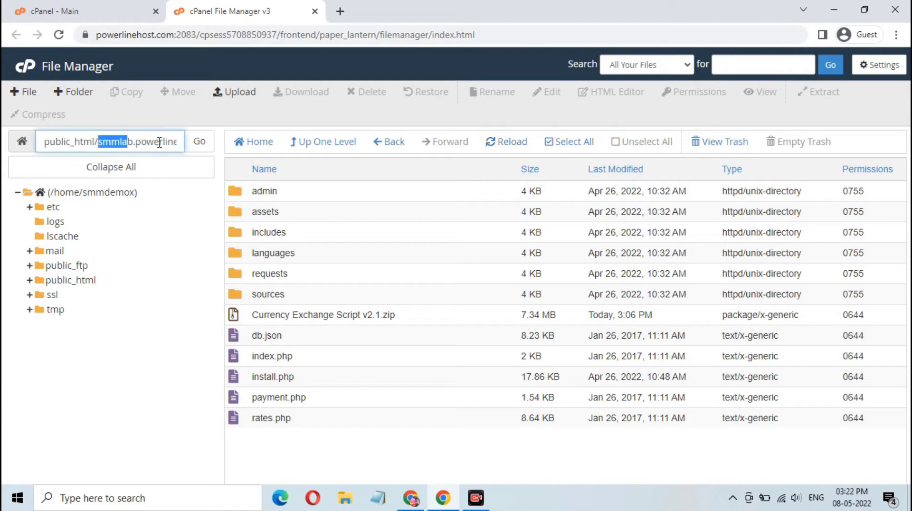
pyautogui.moveTo(122, 144); pyautogui.dragTo(184, 143)
pyautogui.rightClick(148, 144)
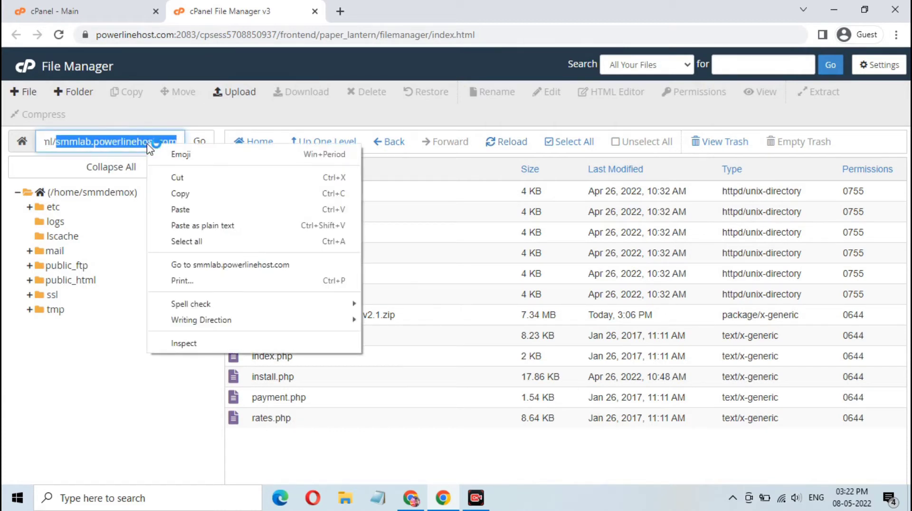
pyautogui.click(189, 193)
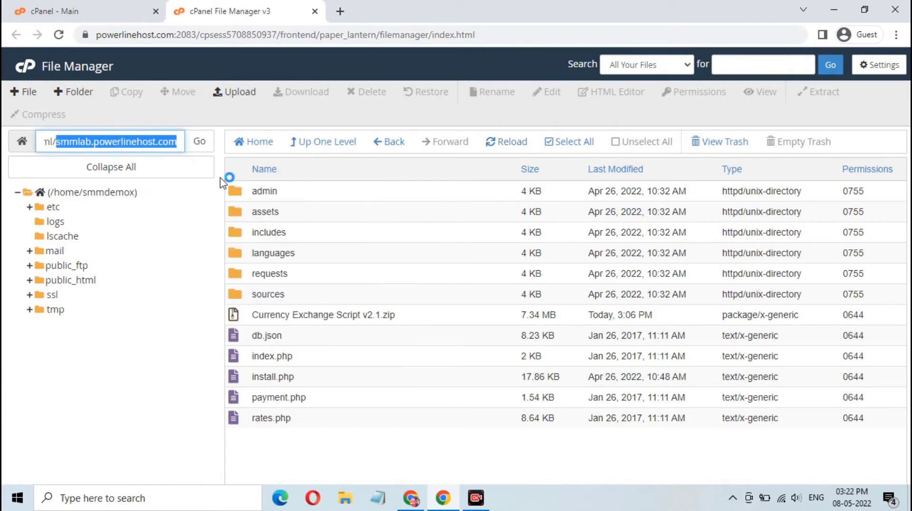
# Open the copied domain in a new tab and verify the installer's licence key.
pyautogui.click(338, 11)
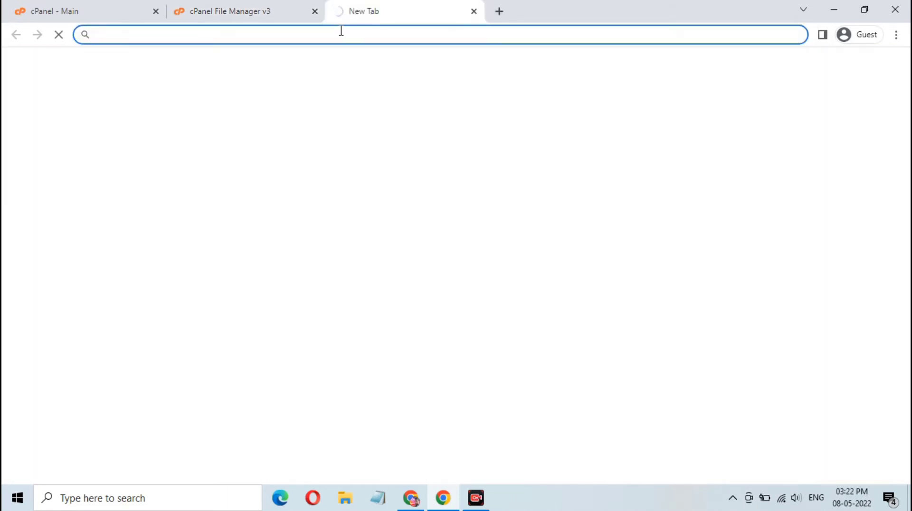
pyautogui.hotkey('ctrl', 'v')
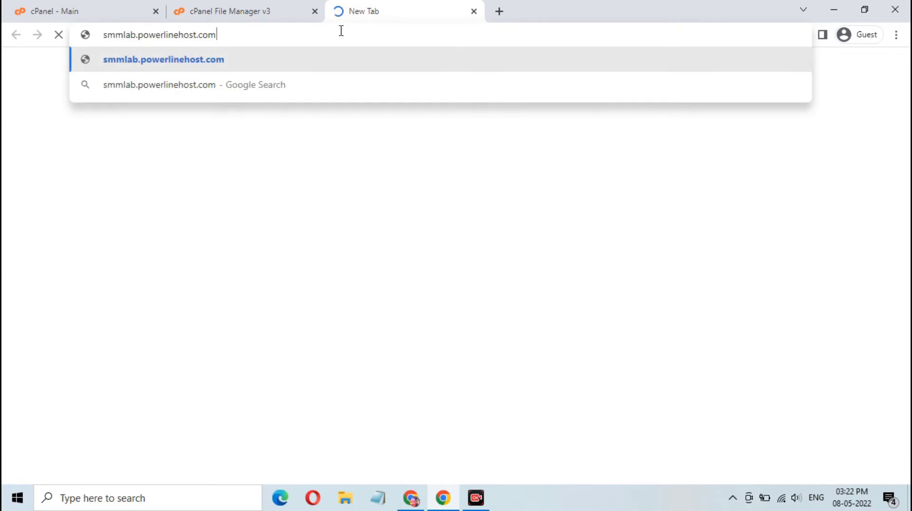
pyautogui.press('Return')
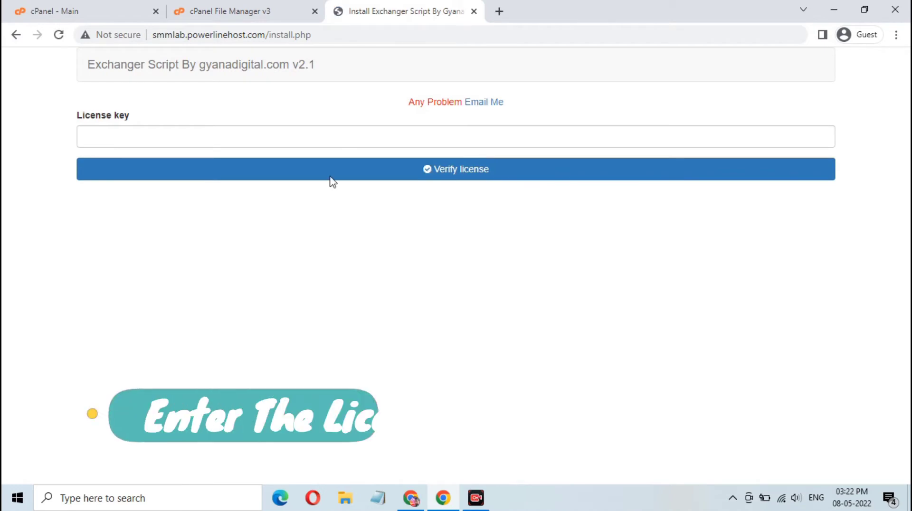
pyautogui.click(314, 137)
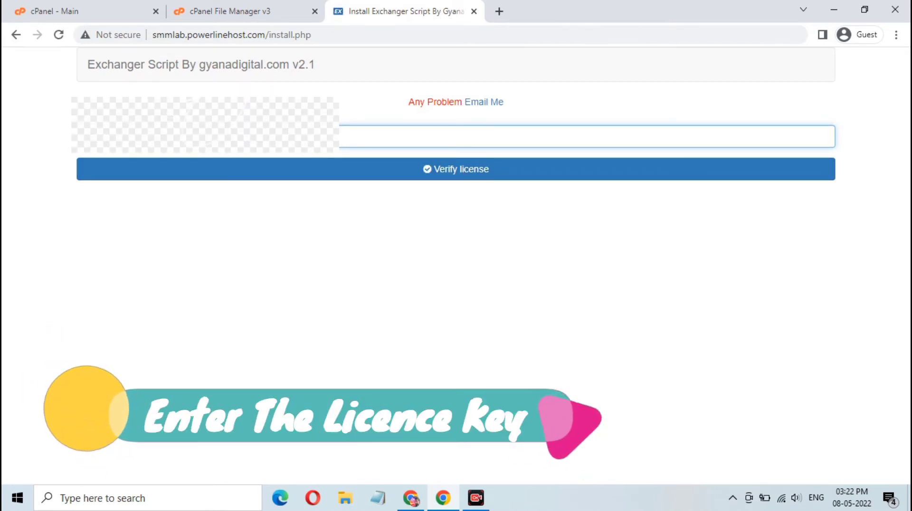
pyautogui.click(414, 170)
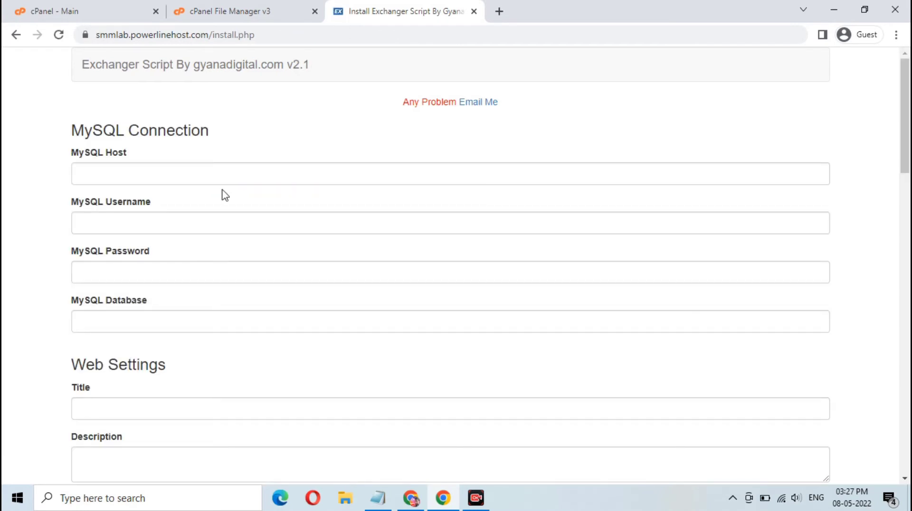
# Check the empty MySQL Username, Password and Database fields, then return to File Manager.
pyautogui.scroll(-2, 242, 161)
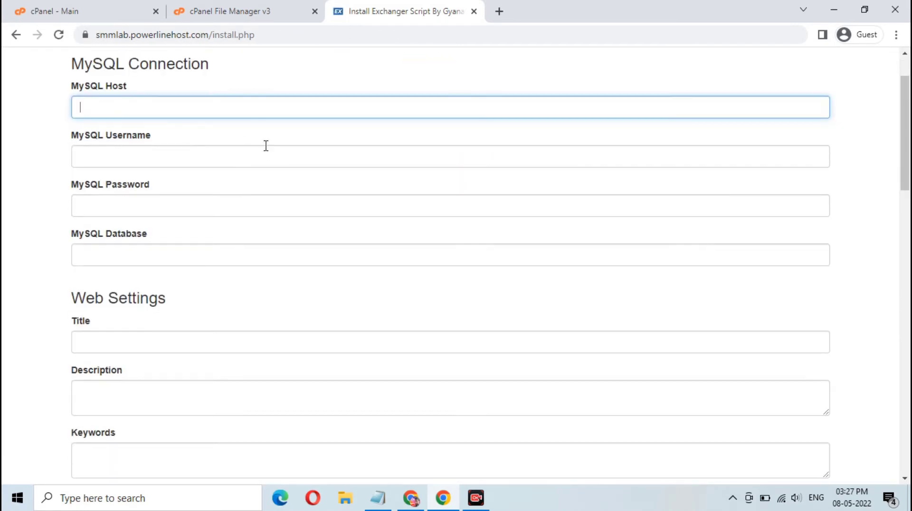
pyautogui.click(241, 157)
pyautogui.click(224, 208)
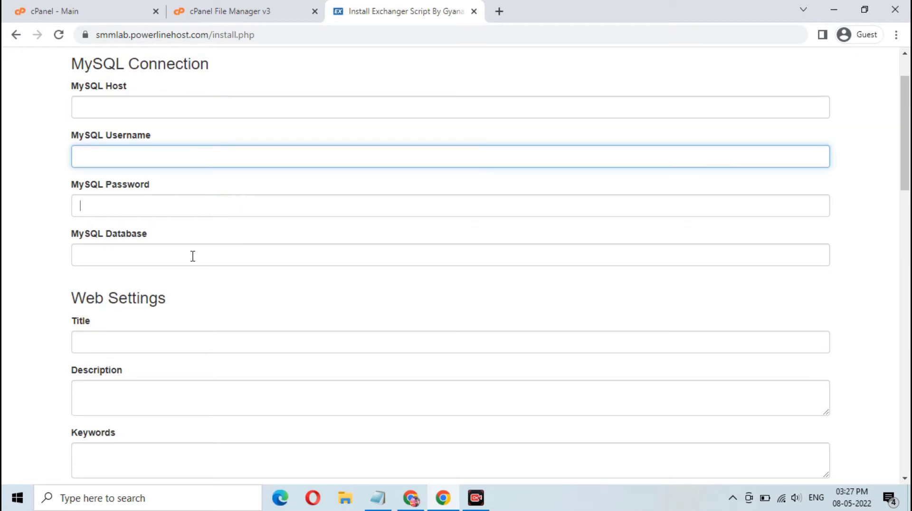
pyautogui.click(186, 261)
pyautogui.click(214, 9)
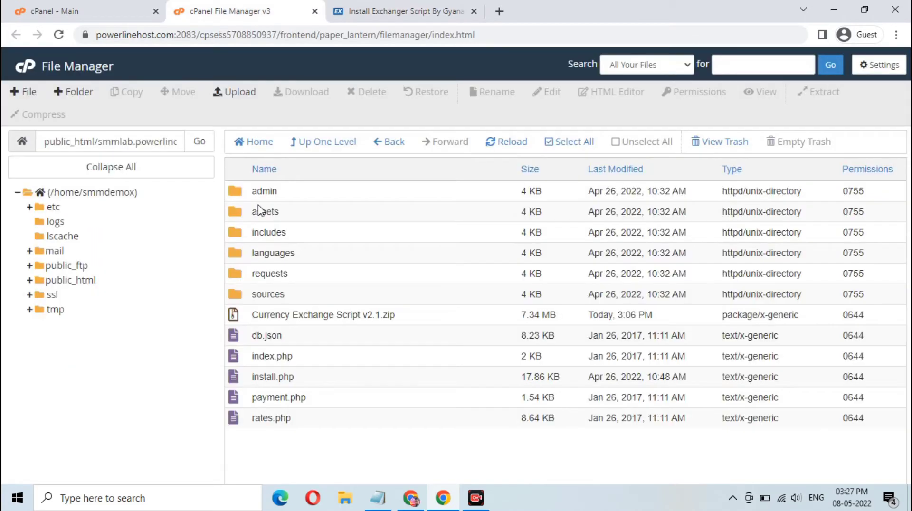
# Open cPanel's MySQL Database Wizard in a new tab.
pyautogui.click(81, 7)
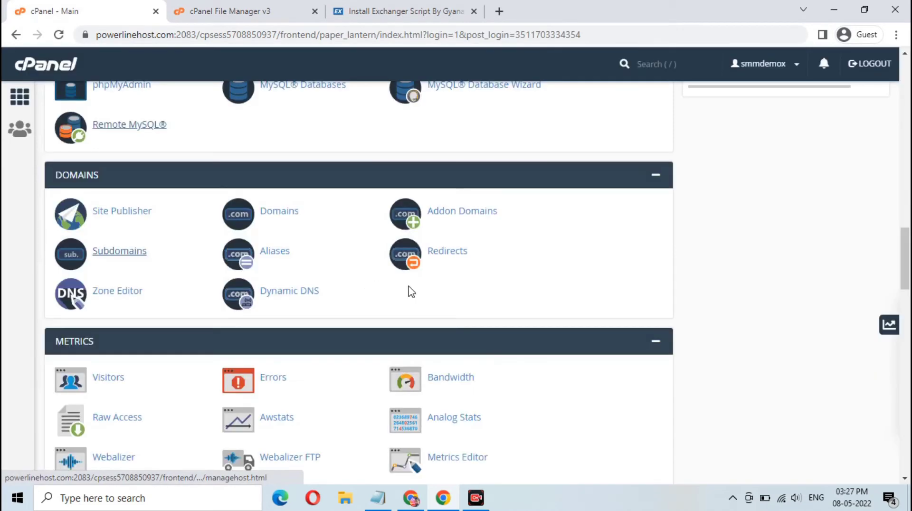
pyautogui.scroll(1, 313, 197)
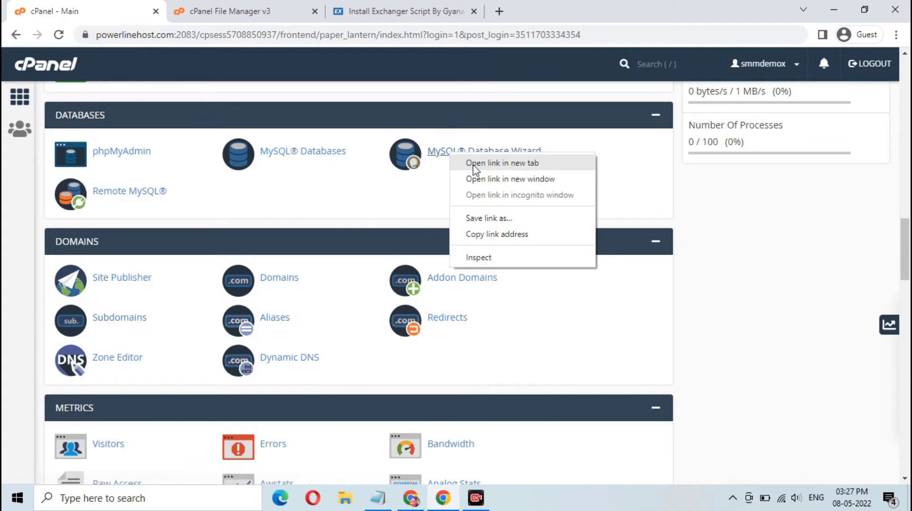
pyautogui.click(502, 163)
pyautogui.click(200, 11)
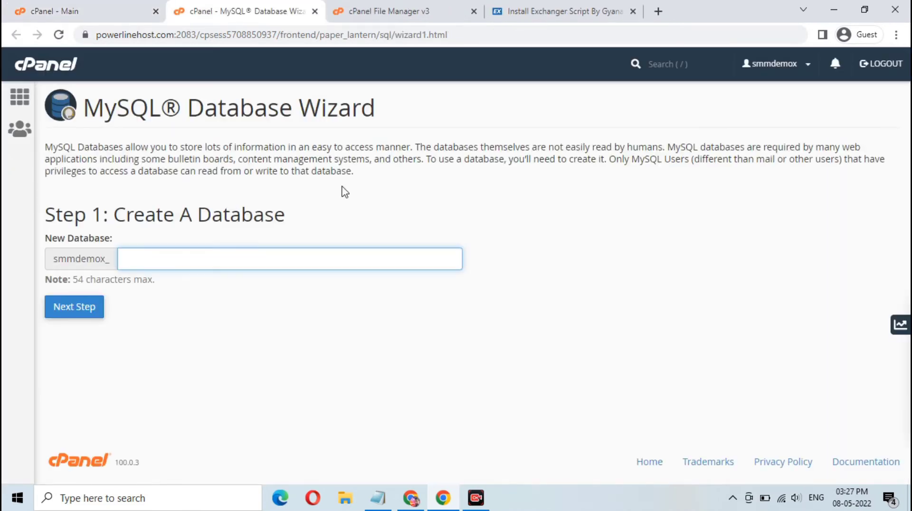
# Create the database currencytest, copying its name before continuing.
pyautogui.write('currencytest')
pyautogui.doubleClick(138, 260)
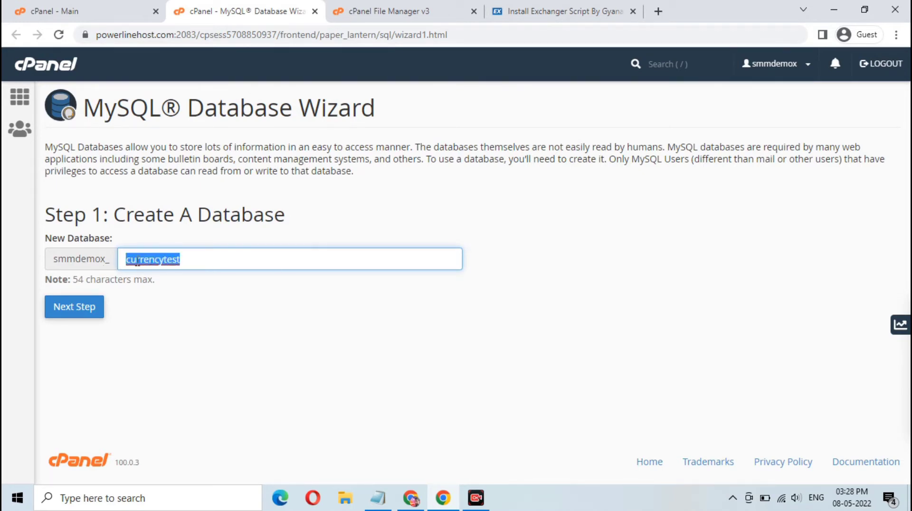
pyautogui.rightClick(144, 264)
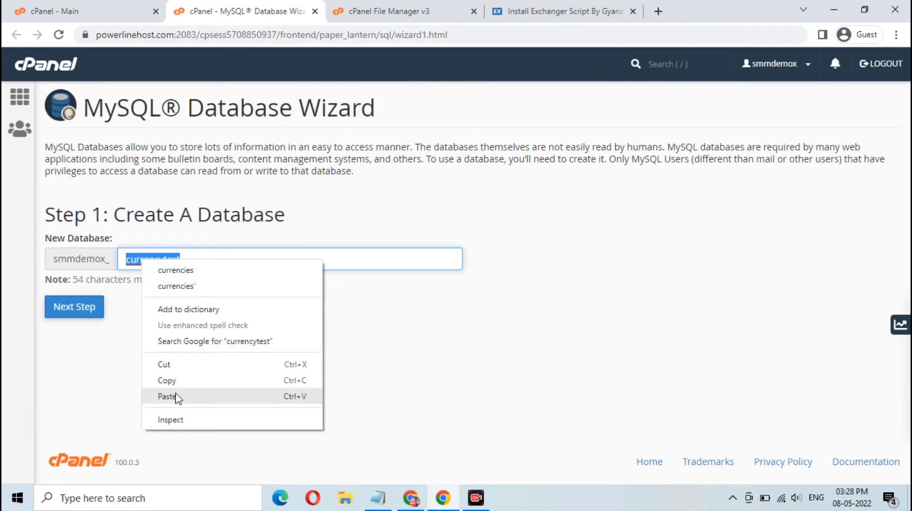
pyautogui.click(168, 381)
pyautogui.click(74, 308)
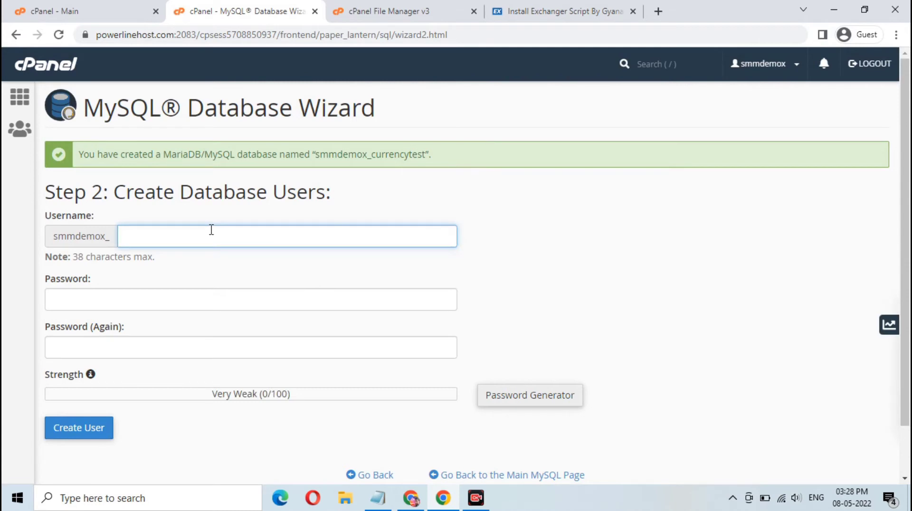
# Paste currencytest as the user name and generate, copy and accept a strong password.
pyautogui.hotkey('ctrl', 'v')
pyautogui.click(535, 397)
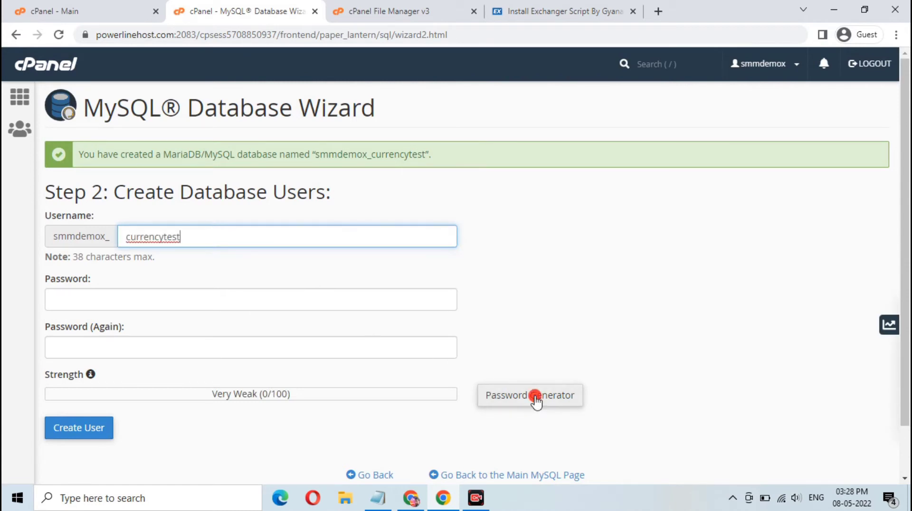
pyautogui.click(382, 221)
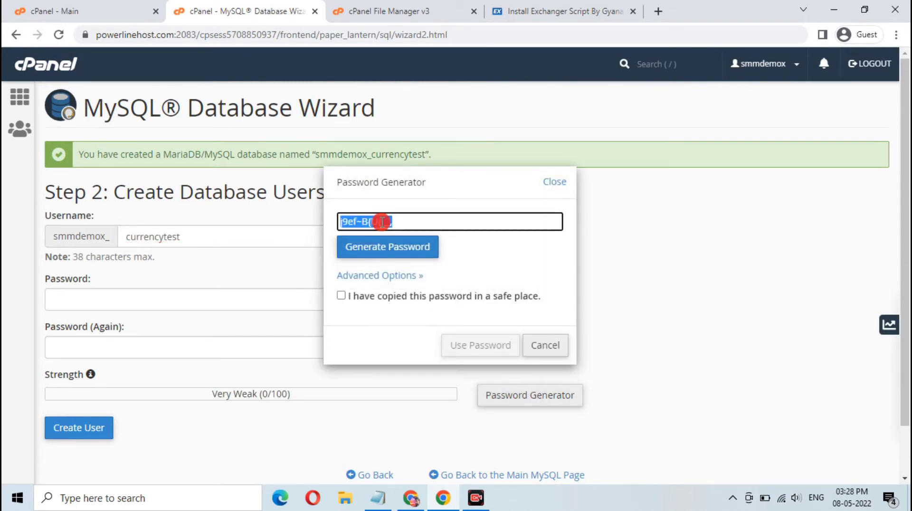
pyautogui.rightClick(382, 221)
pyautogui.click(411, 269)
pyautogui.click(366, 295)
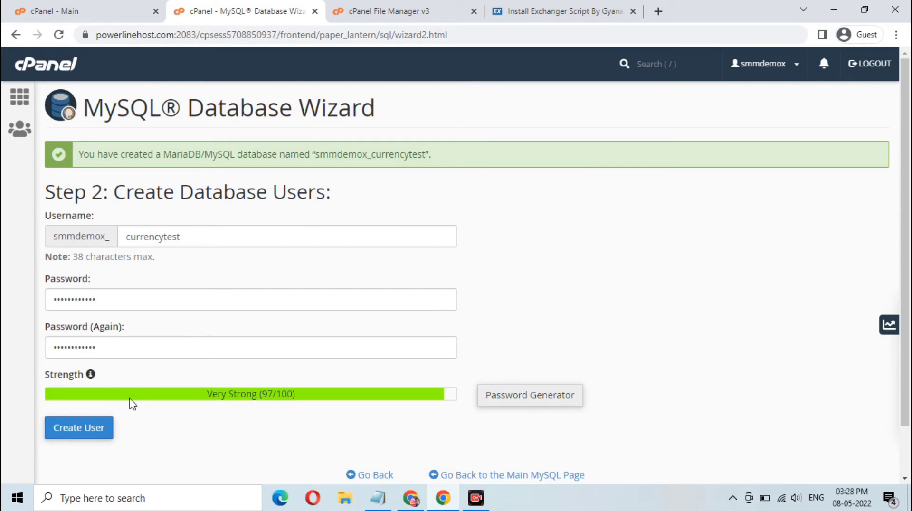
# Create the database user and tick ALL PRIVILEGES for it.
pyautogui.click(93, 427)
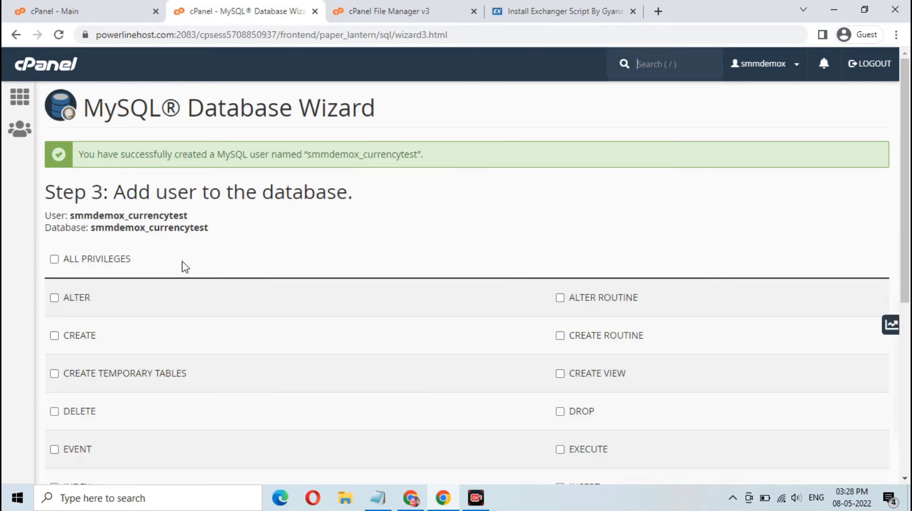
pyautogui.click(117, 259)
pyautogui.click(544, 6)
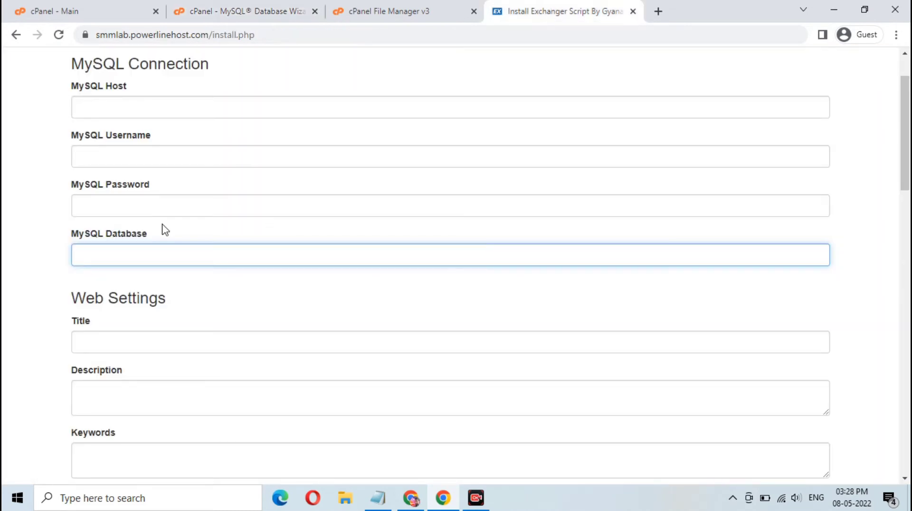
# Paste the generated password into MySQL Password and keep a copy in Notepad.
pyautogui.click(189, 206)
pyautogui.hotkey('ctrl', 'v')
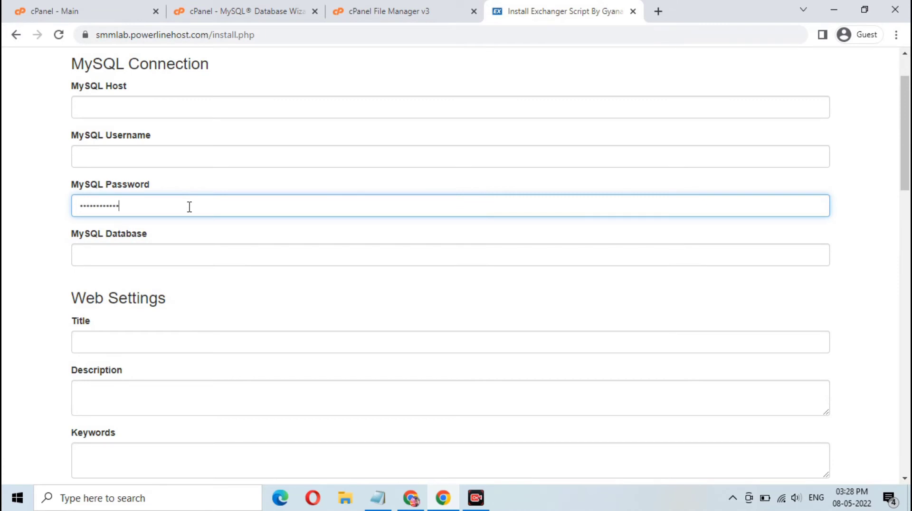
pyautogui.click(378, 498)
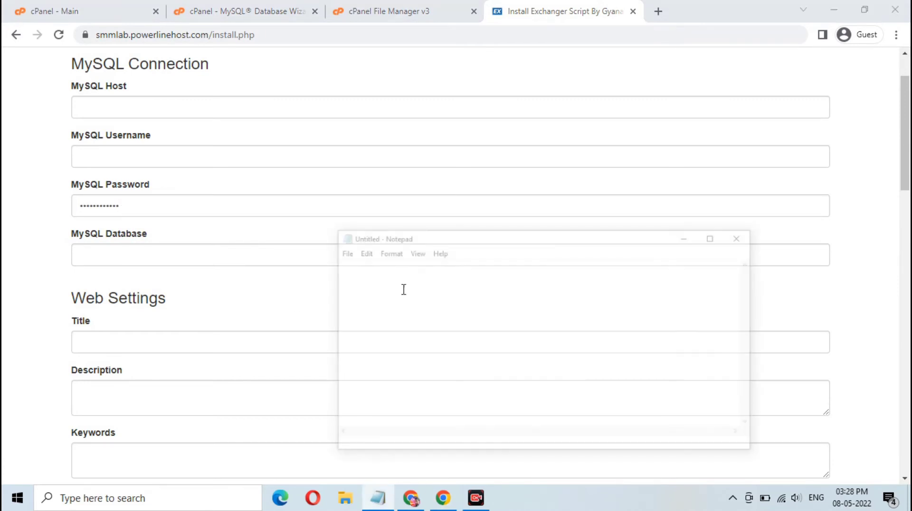
pyautogui.hotkey('ctrl', 'v')
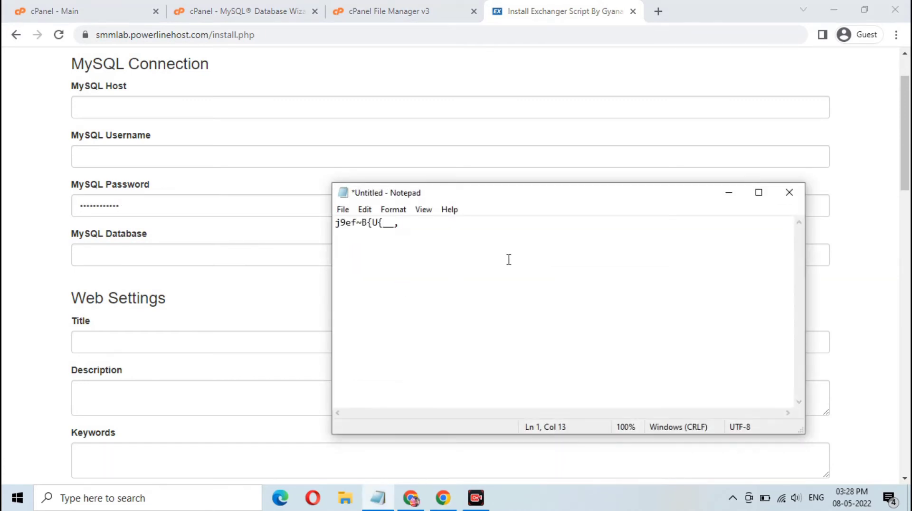
pyautogui.click(728, 192)
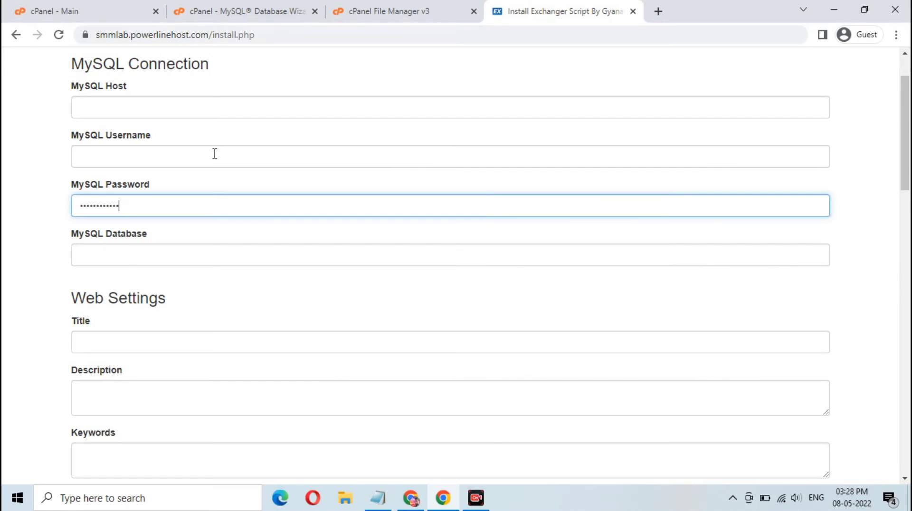
pyautogui.click(214, 153)
pyautogui.click(274, 10)
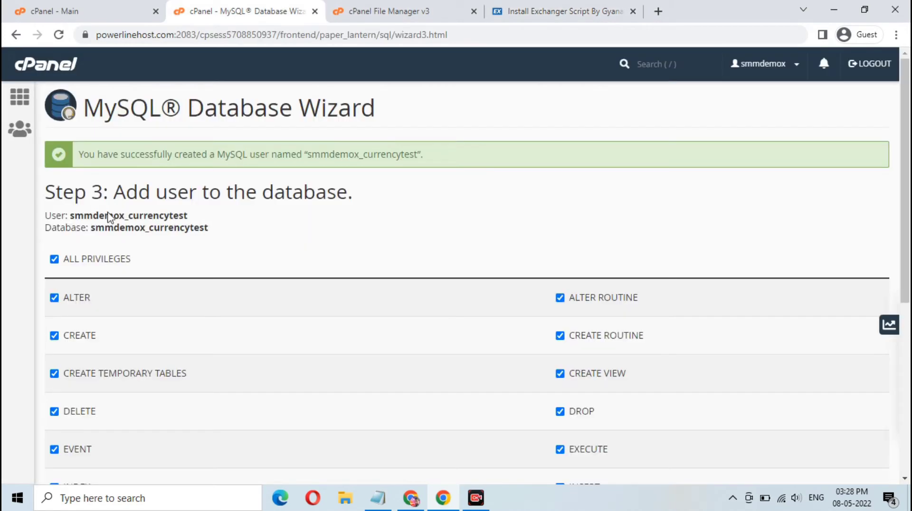
# Copy the user name smmdemox_currencytest and add that user to the database with all privileges.
pyautogui.moveTo(70, 216); pyautogui.dragTo(190, 218)
pyautogui.rightClick(166, 218)
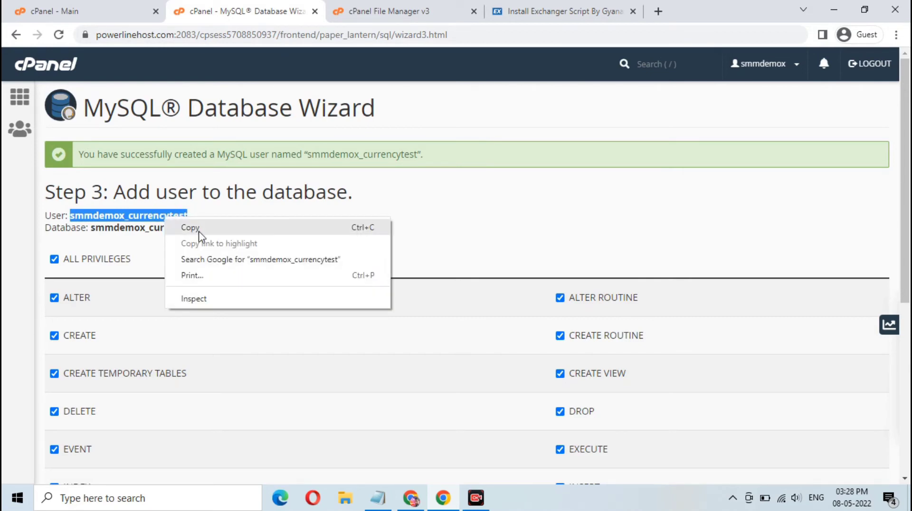
pyautogui.click(202, 229)
pyautogui.scroll(-5, 204, 285)
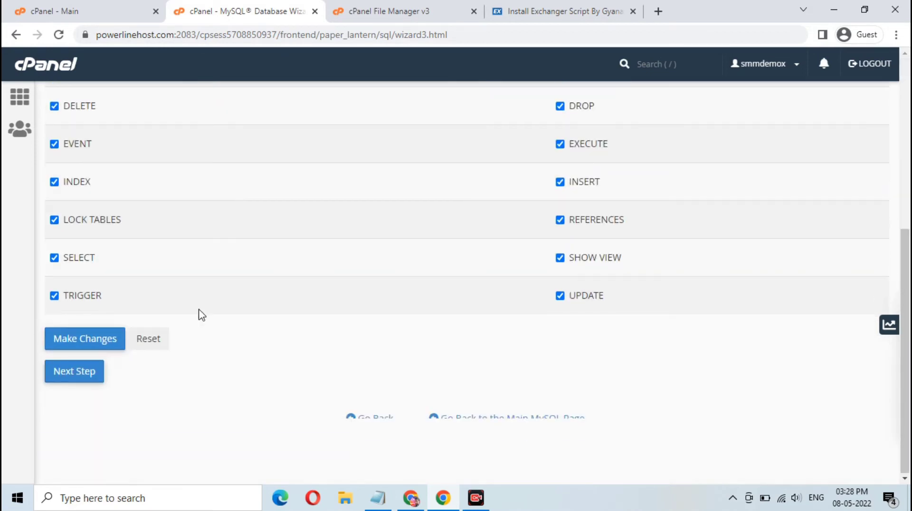
pyautogui.click(76, 371)
pyautogui.scroll(6, 311, 259)
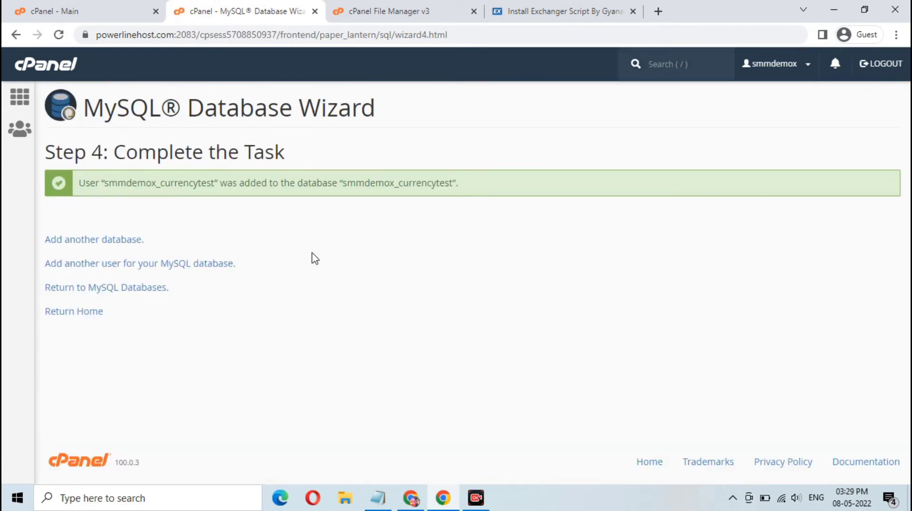
# Enter smmdemox_currencytest as MySQL Username and Database, and localhost as MySQL Host.
pyautogui.click(576, 14)
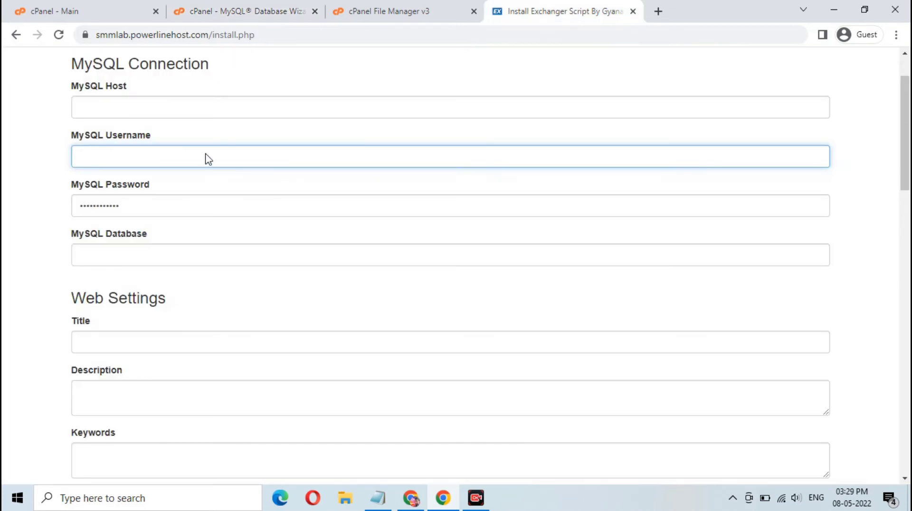
pyautogui.hotkey('ctrl', 'v')
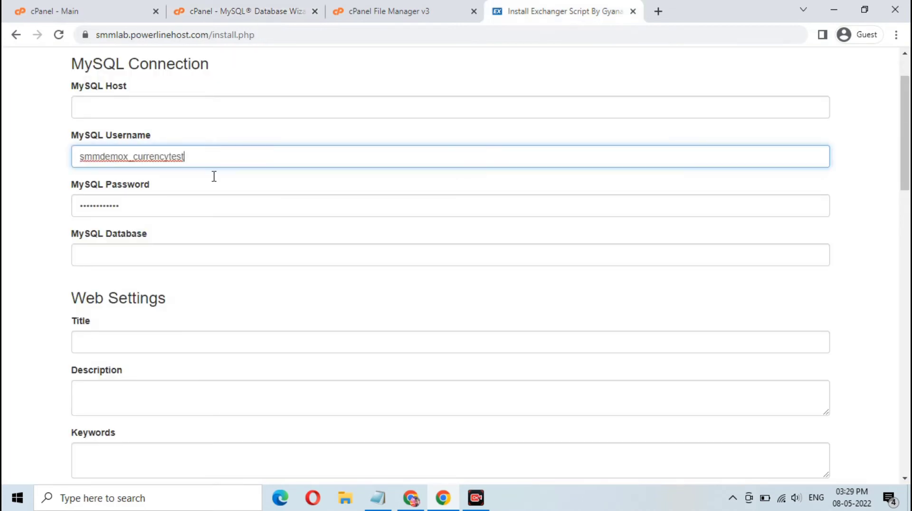
pyautogui.click(203, 261)
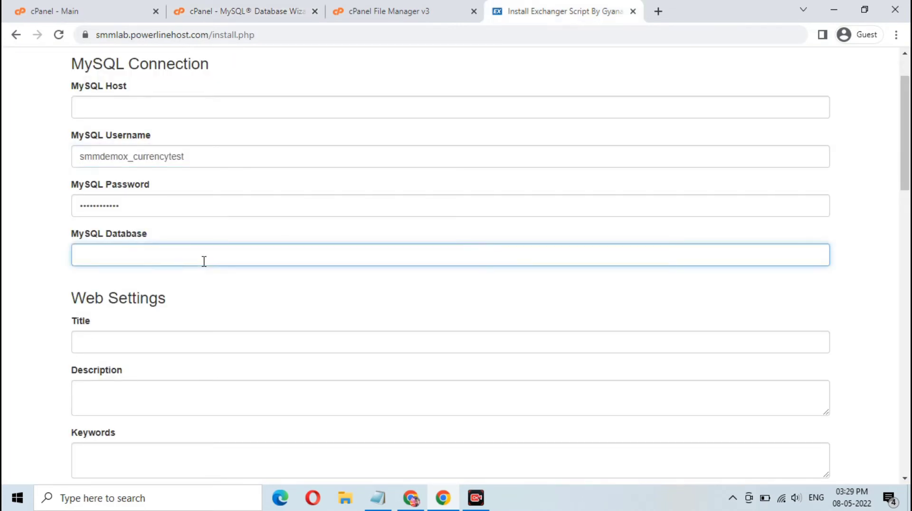
pyautogui.write('smmdemox_currencytest')
pyautogui.click(241, 106)
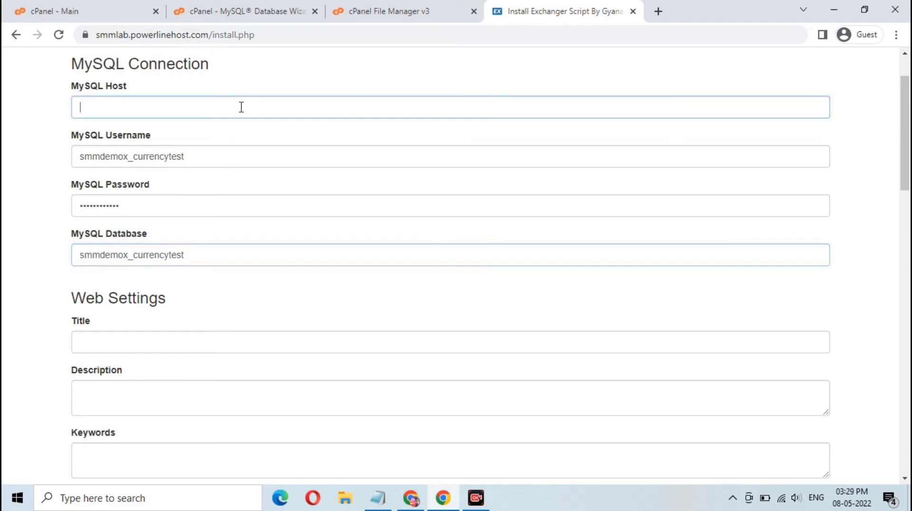
pyautogui.write('lo')
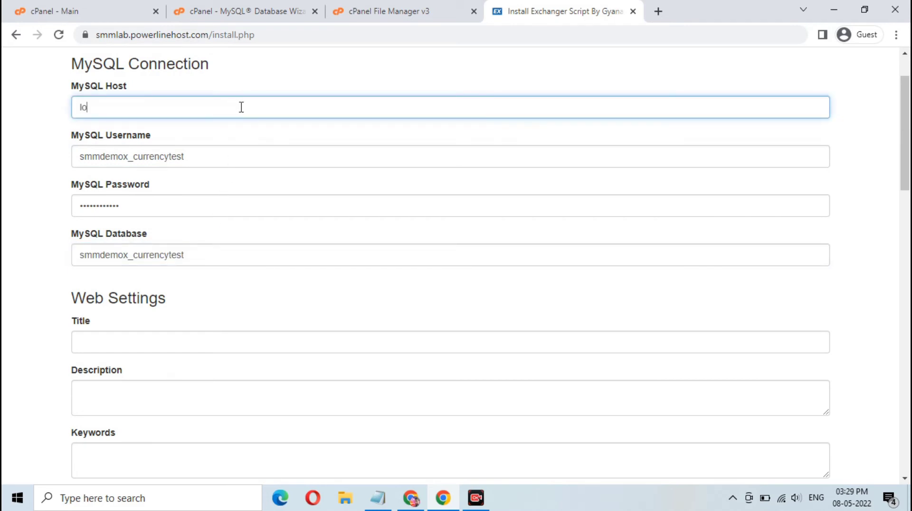
pyautogui.write('calhost')
# Set the site Title to 'Currency Exchange script' and copy it.
pyautogui.scroll(-4, 242, 152)
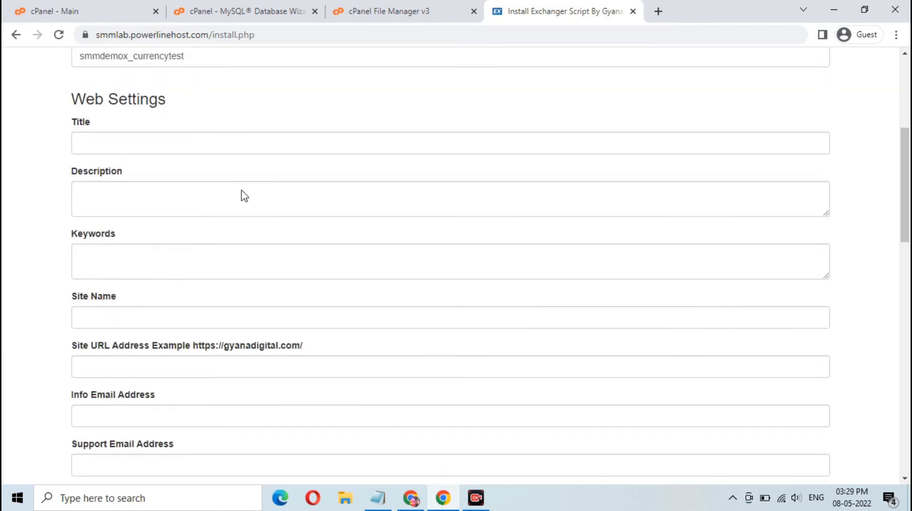
pyautogui.click(204, 145)
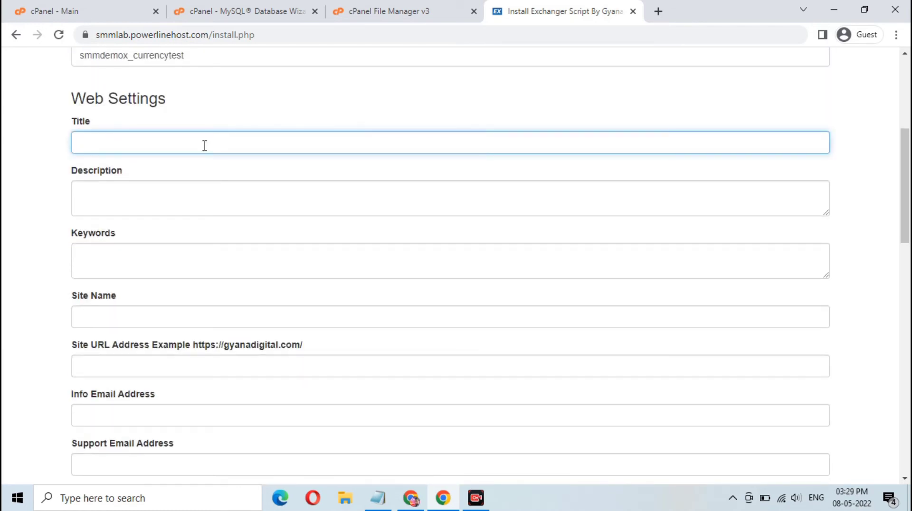
pyautogui.write('Currency Exchan')
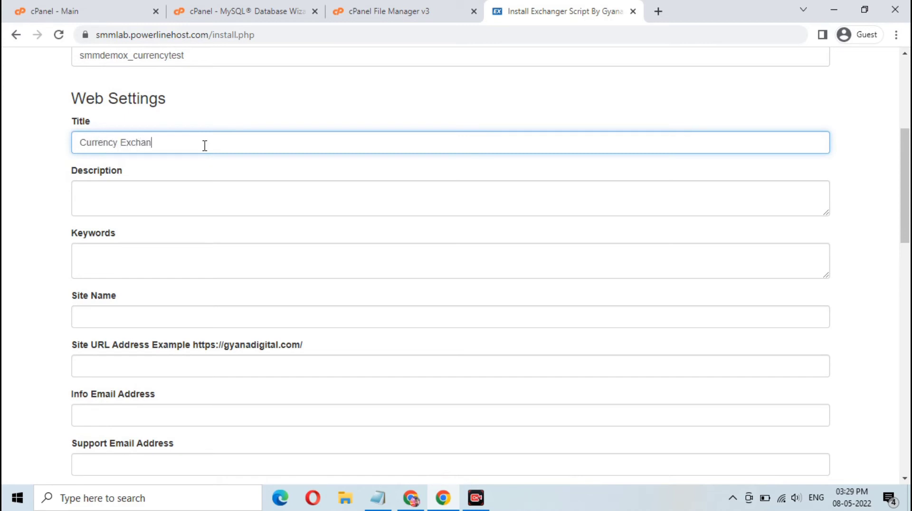
pyautogui.write('ge script')
pyautogui.moveTo(209, 144); pyautogui.dragTo(79, 138)
pyautogui.rightClick(114, 137)
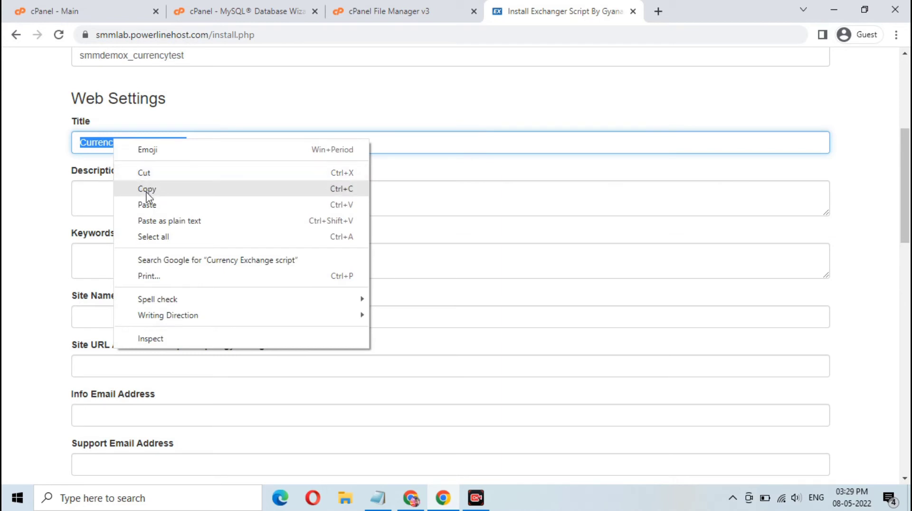
pyautogui.click(147, 190)
# Paste 'Currency Exchange script' into Description, Keywords and Site Name.
pyautogui.click(160, 200)
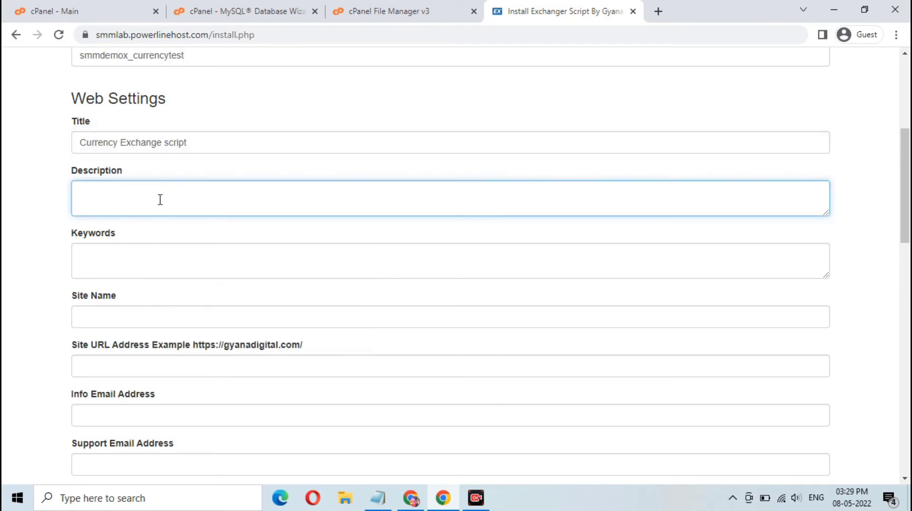
pyautogui.hotkey('ctrl', 'v')
pyautogui.click(233, 9)
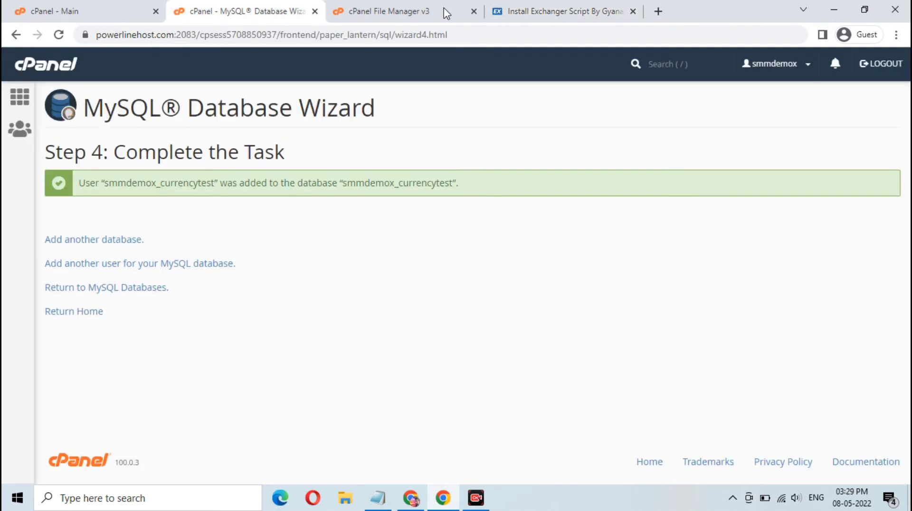
pyautogui.click(514, 6)
pyautogui.click(171, 260)
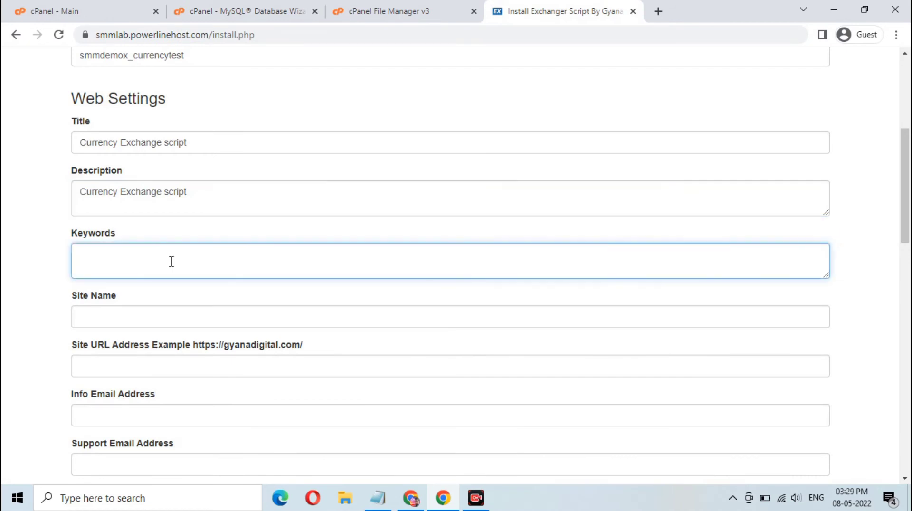
pyautogui.hotkey('ctrl', 'v')
pyautogui.click(170, 319)
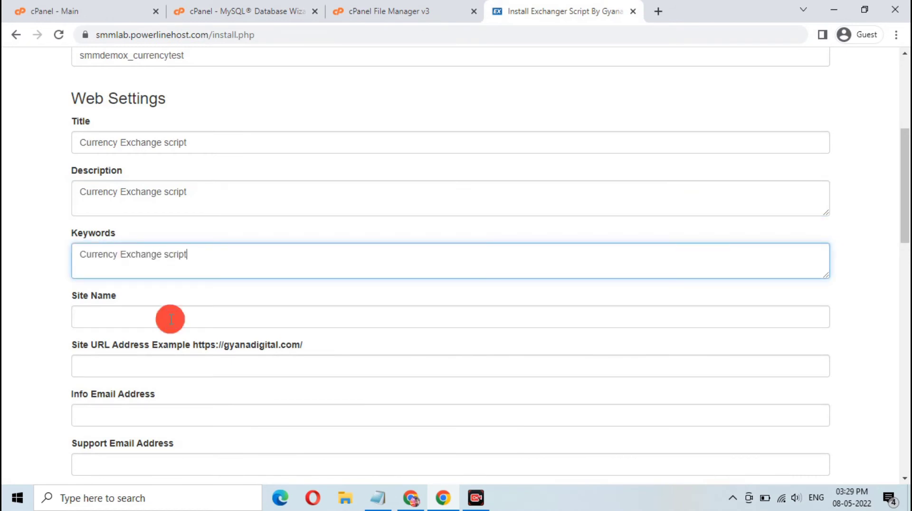
pyautogui.hotkey('ctrl', 'v')
pyautogui.click(214, 358)
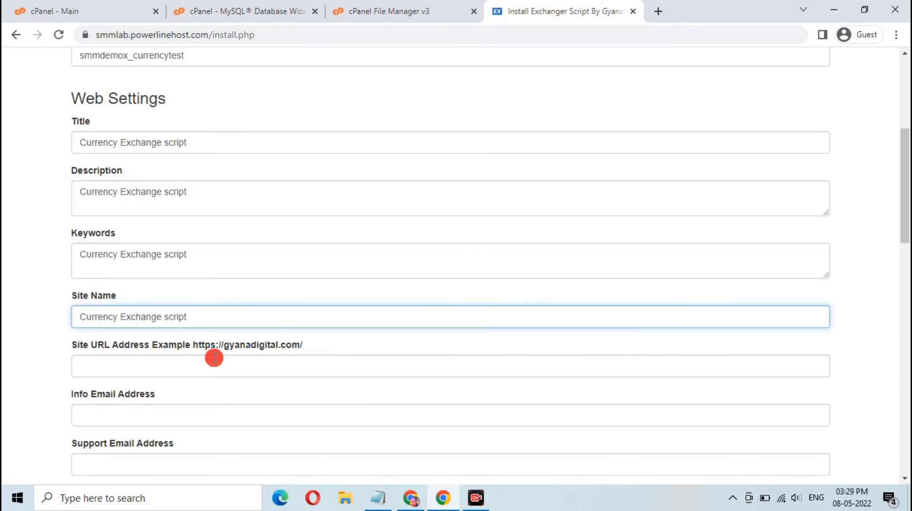
# Copy the site's base web address from the browser address bar.
pyautogui.click(216, 35)
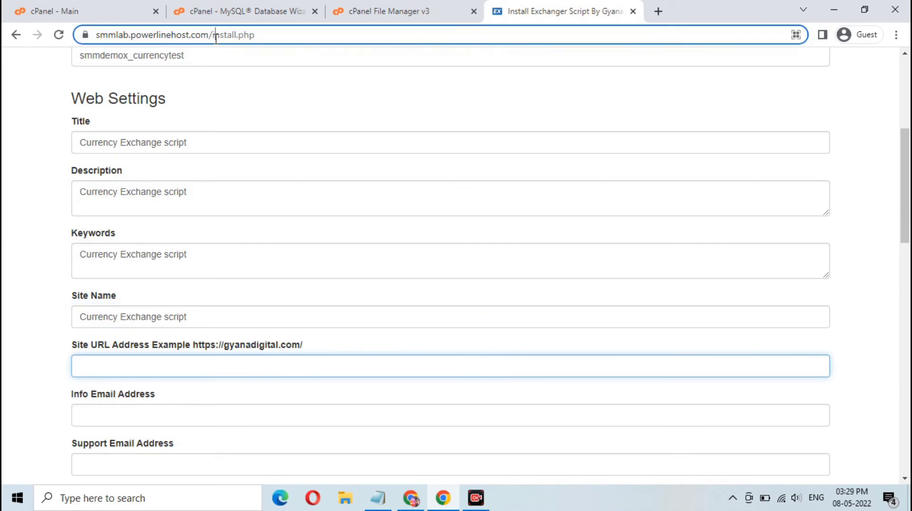
pyautogui.moveTo(216, 34); pyautogui.dragTo(111, 45)
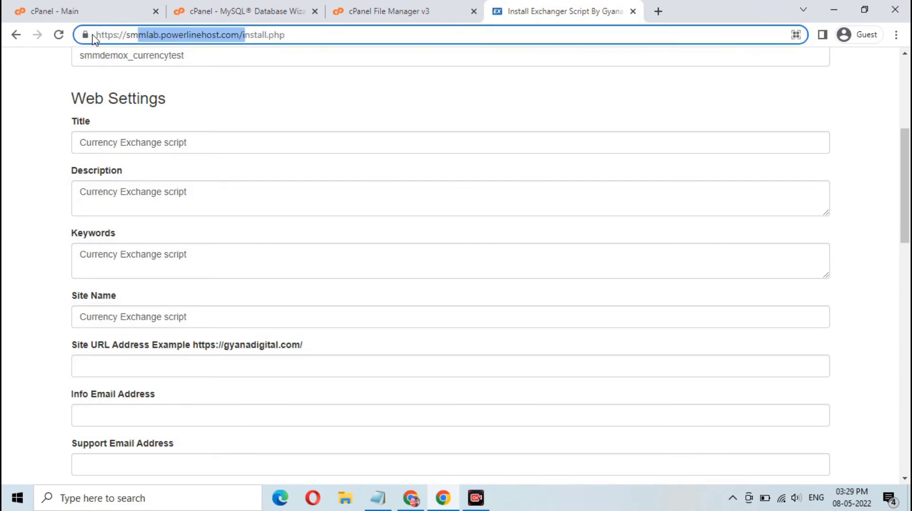
pyautogui.click(98, 34)
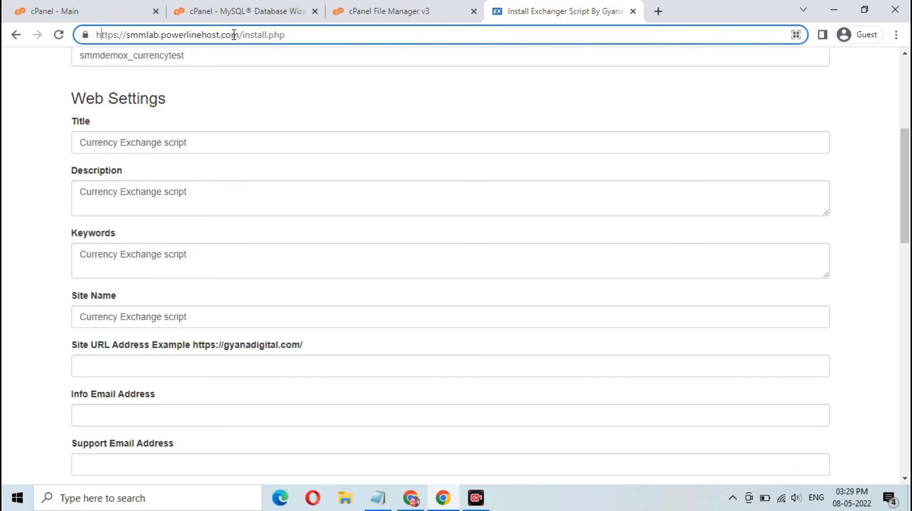
pyautogui.moveTo(244, 34); pyautogui.dragTo(81, 41)
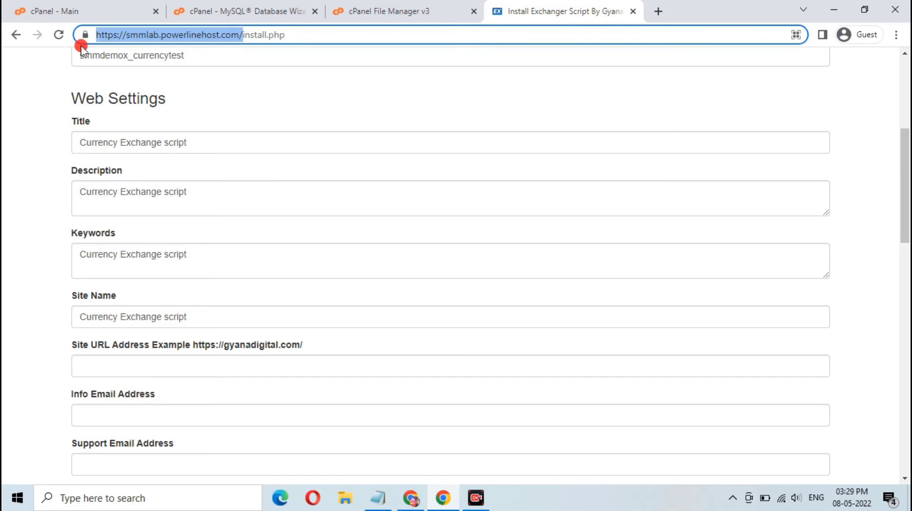
pyautogui.rightClick(147, 37)
pyautogui.click(179, 109)
pyautogui.scroll(-3, 179, 311)
pyautogui.click(204, 233)
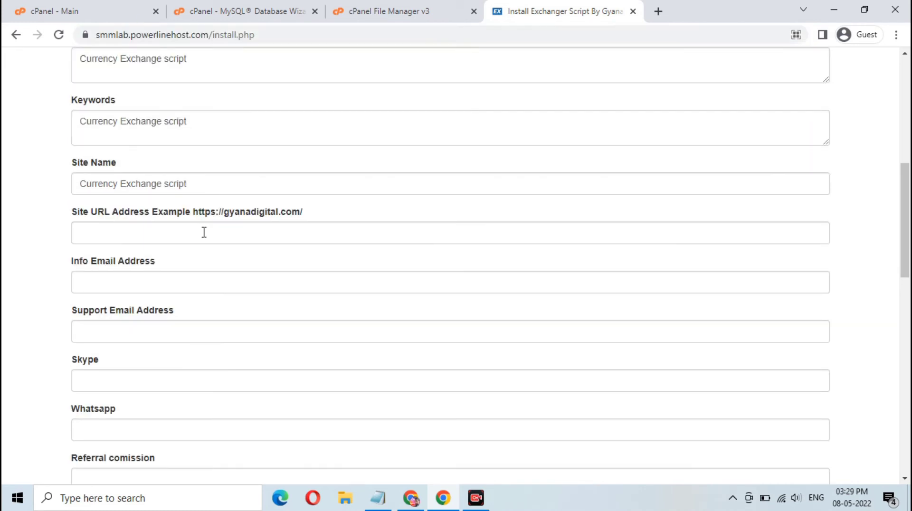
pyautogui.hotkey('ctrl', 'v')
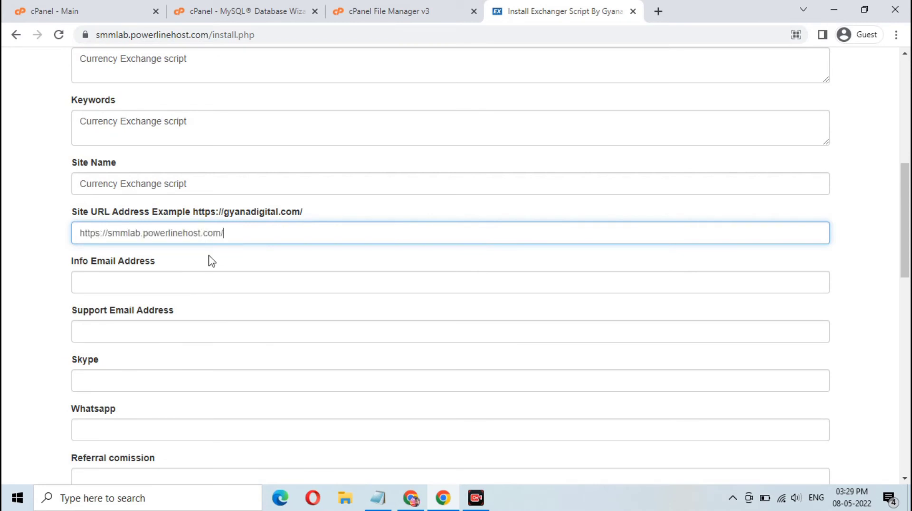
pyautogui.click(197, 282)
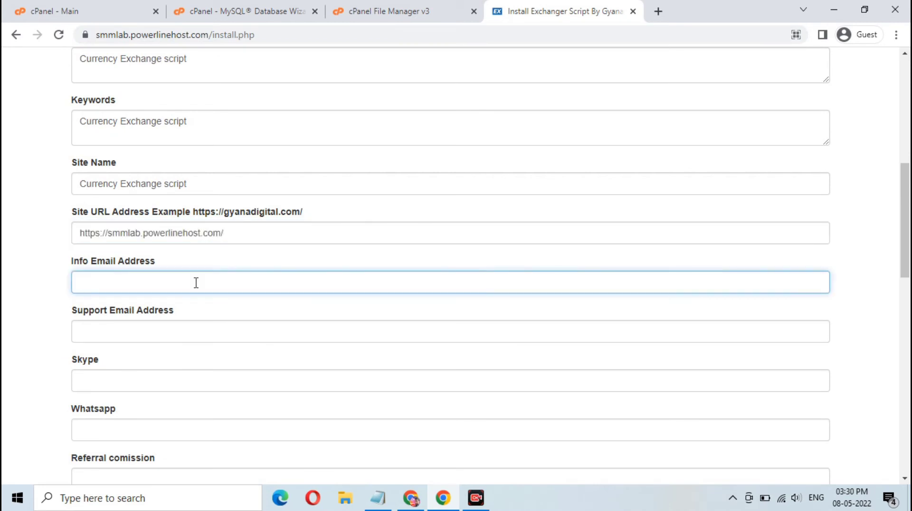
pyautogui.write('info@info.com')
# Fill in the support e-mail address, correcting typing mistakes.
pyautogui.scroll(-3, 196, 283)
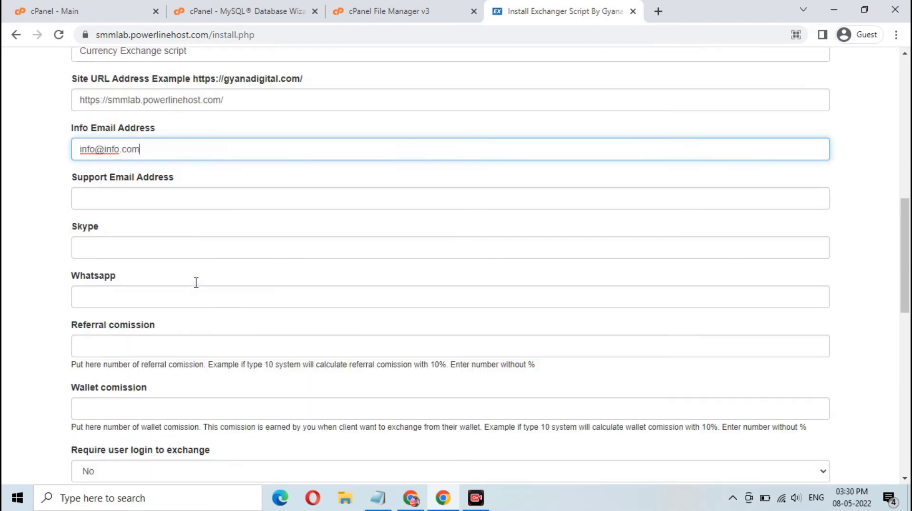
pyautogui.click(176, 194)
pyautogui.write('s')
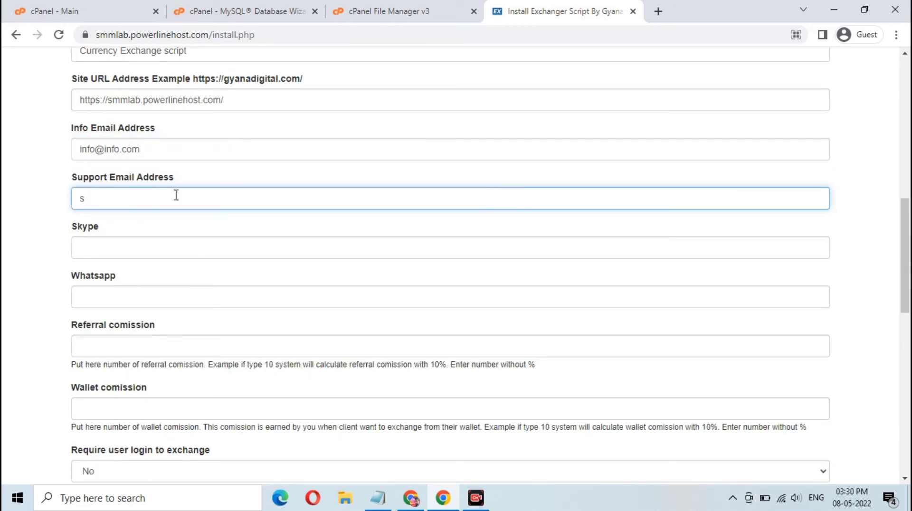
pyautogui.write('uppo')
pyautogui.write('rst')
pyautogui.press('BackSpace')
pyautogui.press('BackSpace')
pyautogui.press('BackSpace')
pyautogui.write('ort')
pyautogui.press('BackSpace')
pyautogui.write('t@suppor')
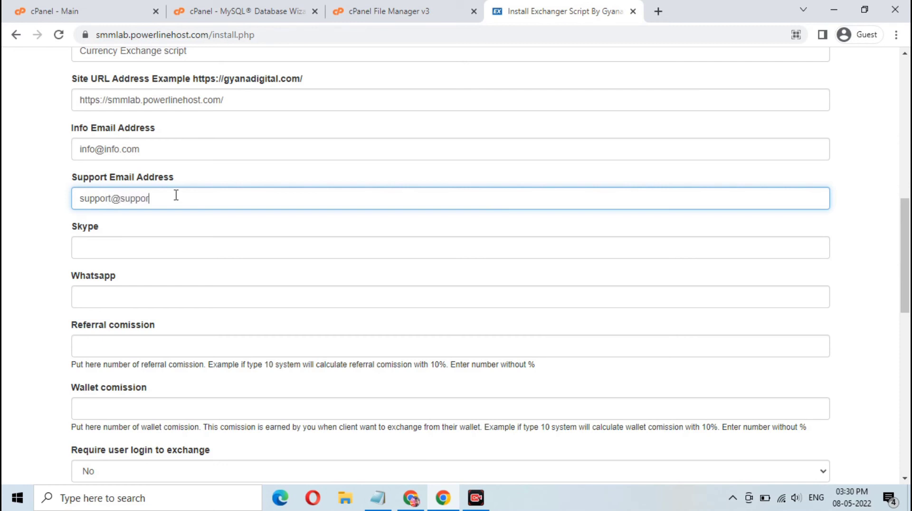
pyautogui.write('t.com')
# Fill in the Skype ID and the WhatsApp number.
pyautogui.click(169, 251)
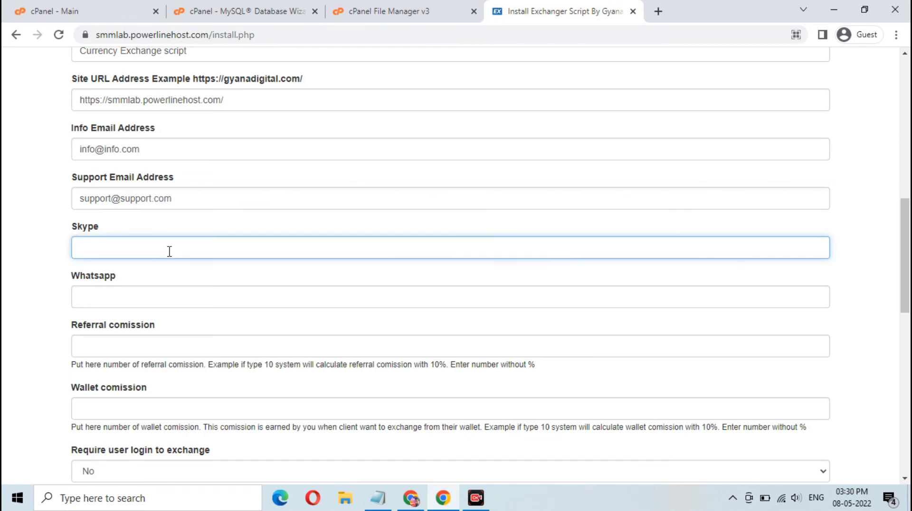
pyautogui.write('58564')
pyautogui.click(226, 296)
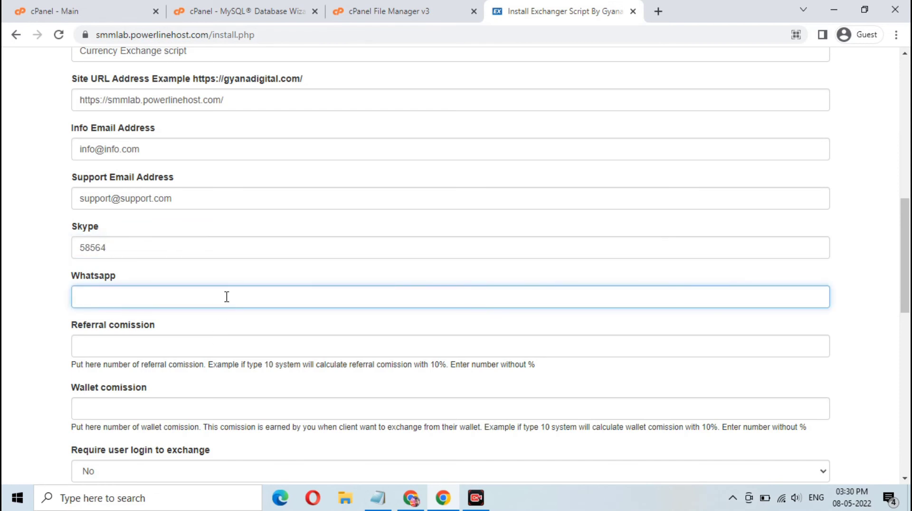
pyautogui.write('123456789')
# Set the referral and wallet commissions to 1.
pyautogui.scroll(-3, 227, 296)
pyautogui.click(207, 205)
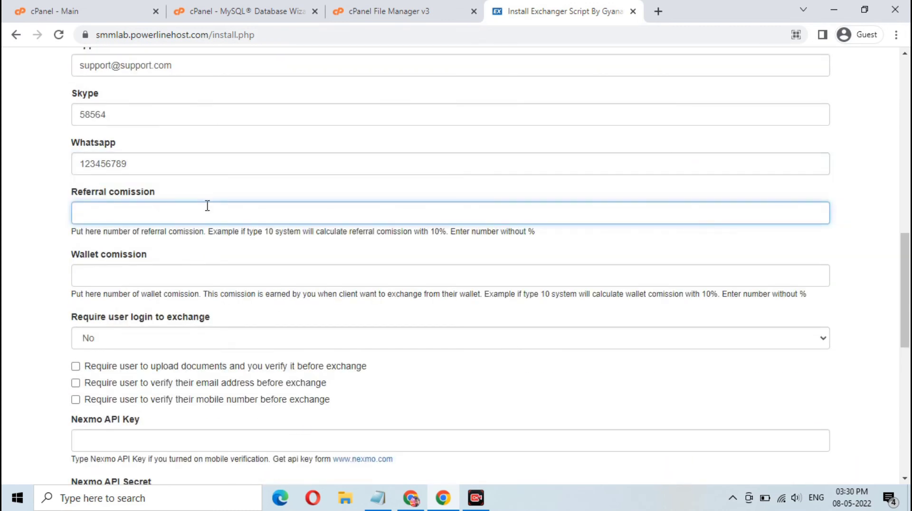
pyautogui.write('1')
pyautogui.click(290, 279)
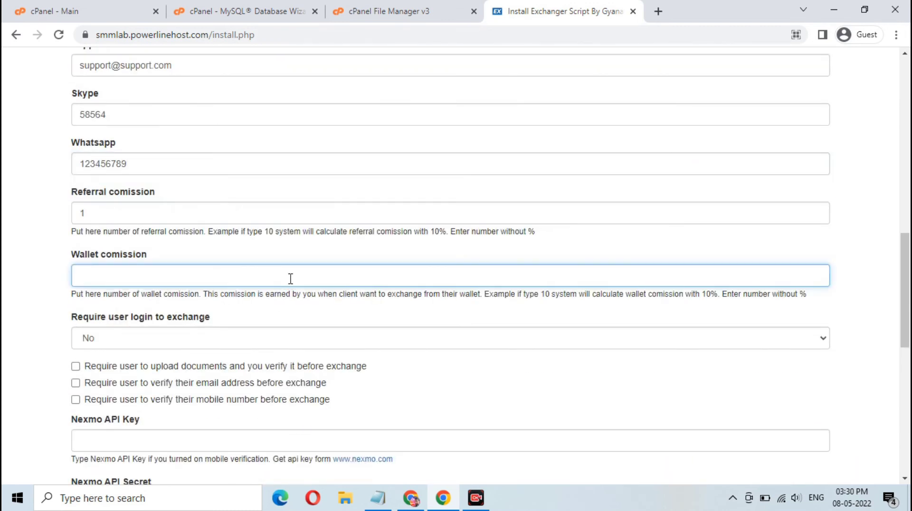
pyautogui.scroll(-1, 290, 278)
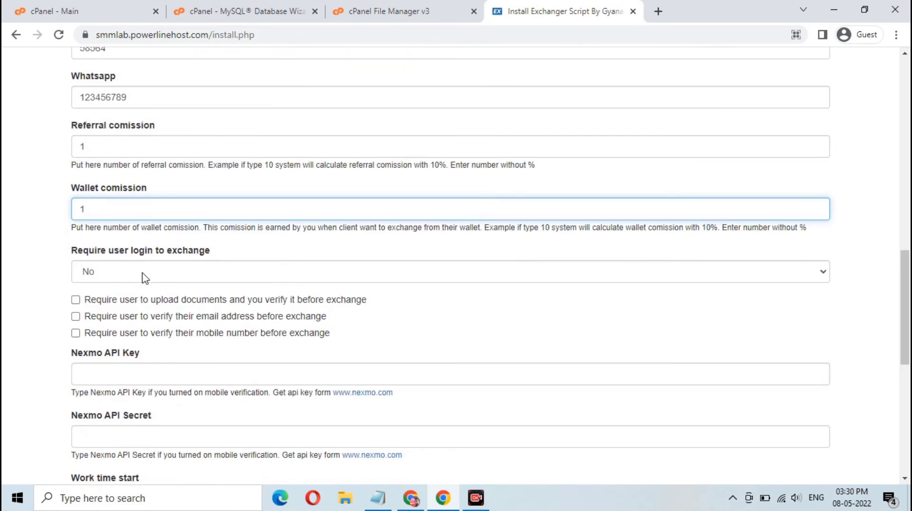
# Set 'Require user login to exchange' to Yes.
pyautogui.click(145, 278)
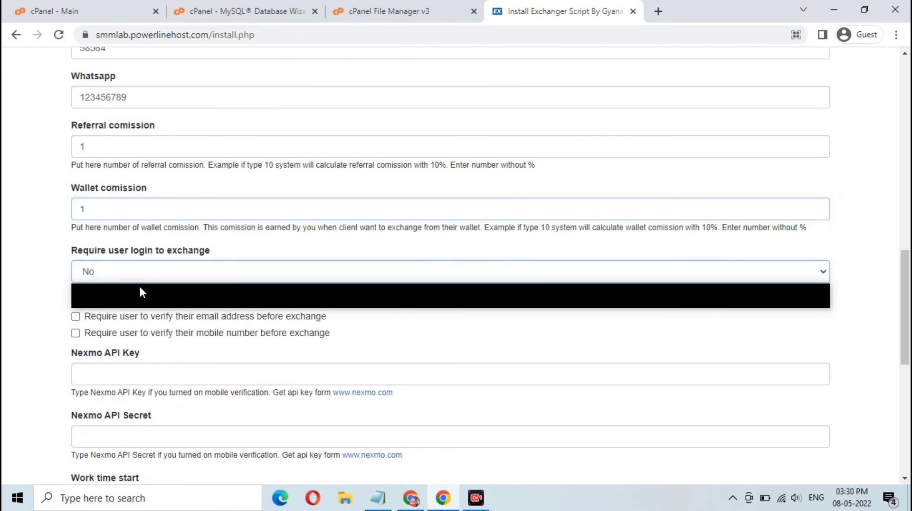
pyautogui.click(144, 290)
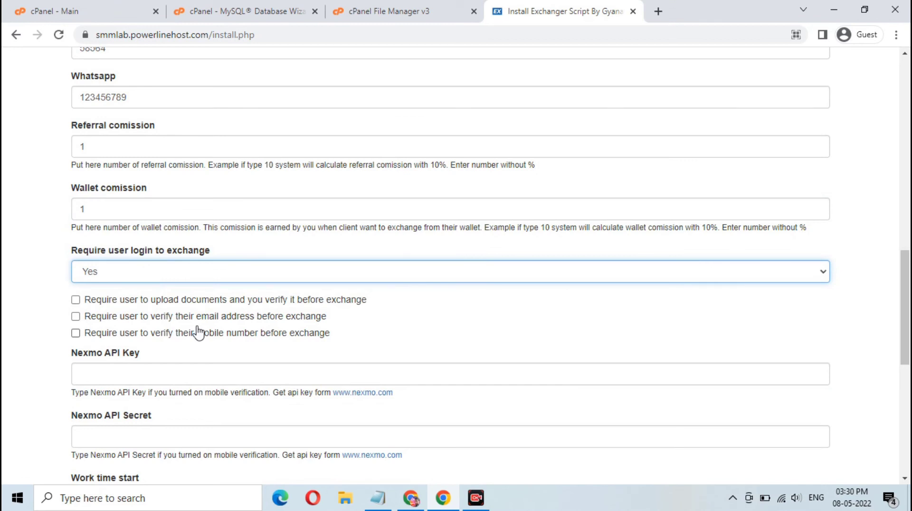
pyautogui.scroll(-1, 198, 328)
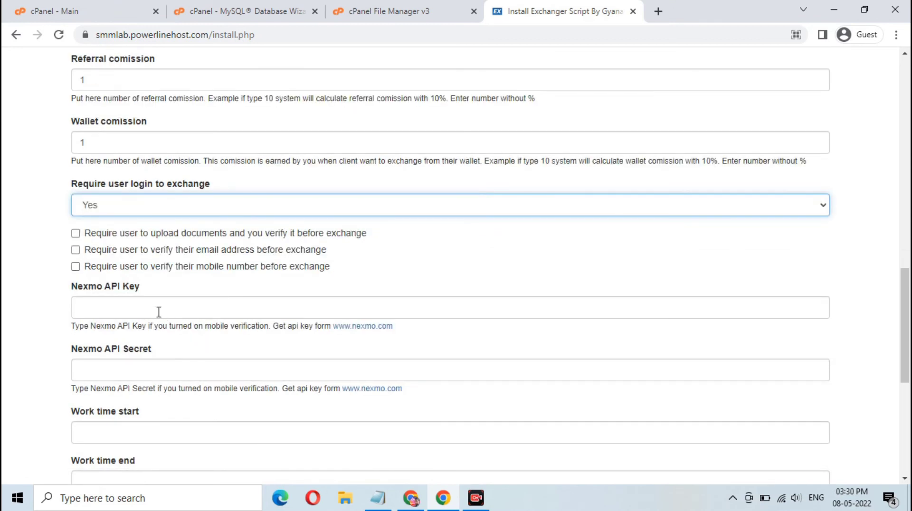
pyautogui.scroll(-1, 171, 309)
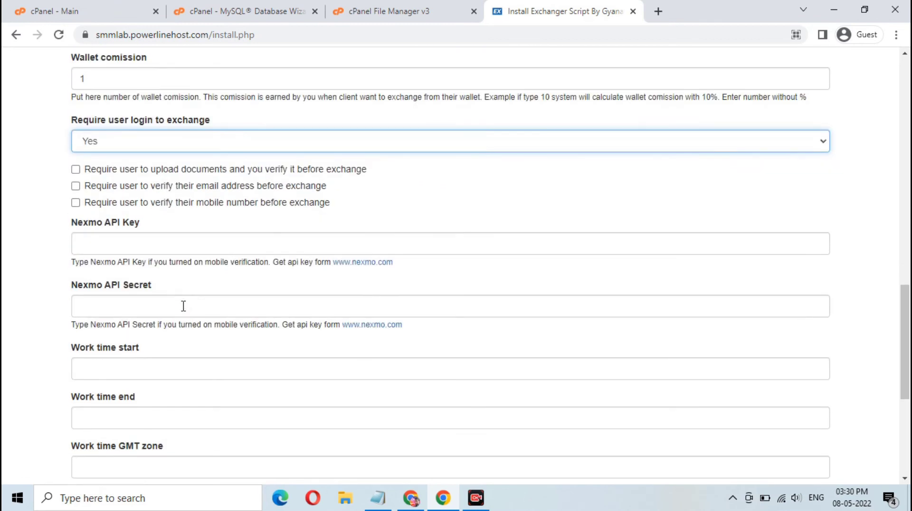
pyautogui.click(172, 238)
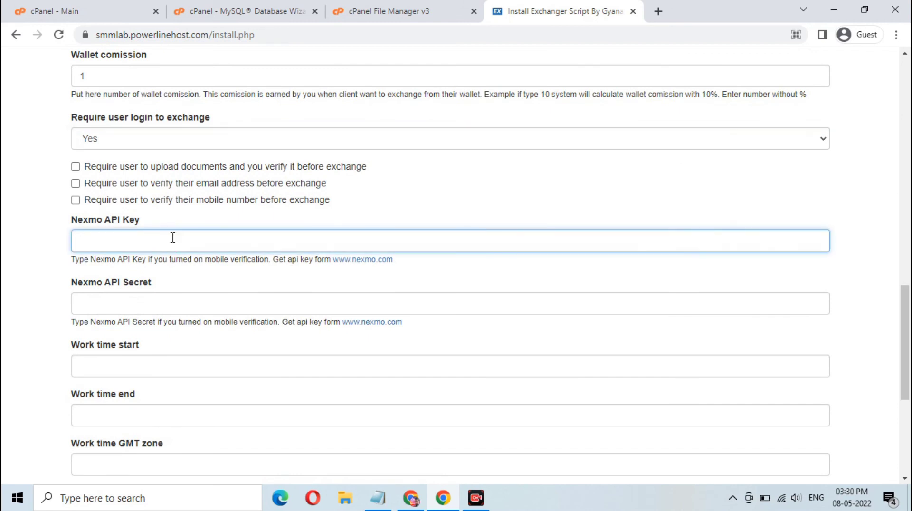
pyautogui.scroll(-1, 173, 237)
pyautogui.scroll(-1, 173, 238)
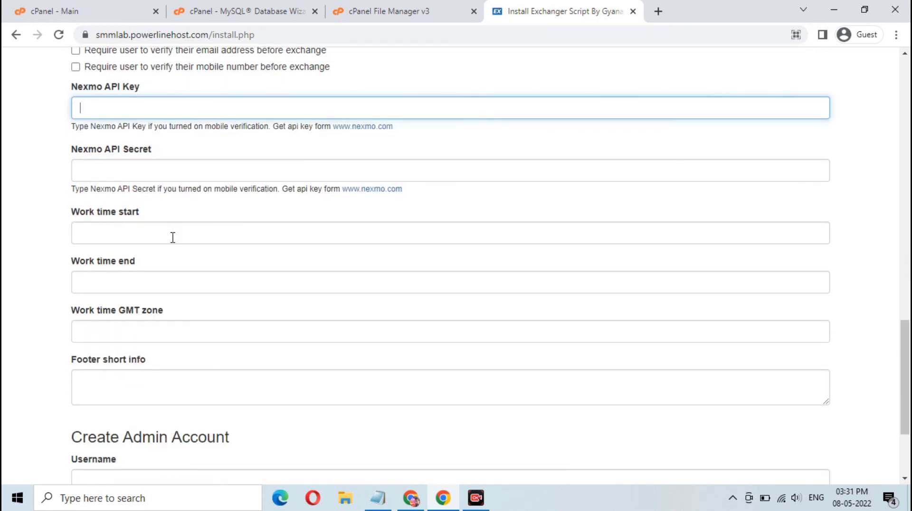
# Set work hours from 07.00 to 18.00 in the IST time zone.
pyautogui.click(172, 238)
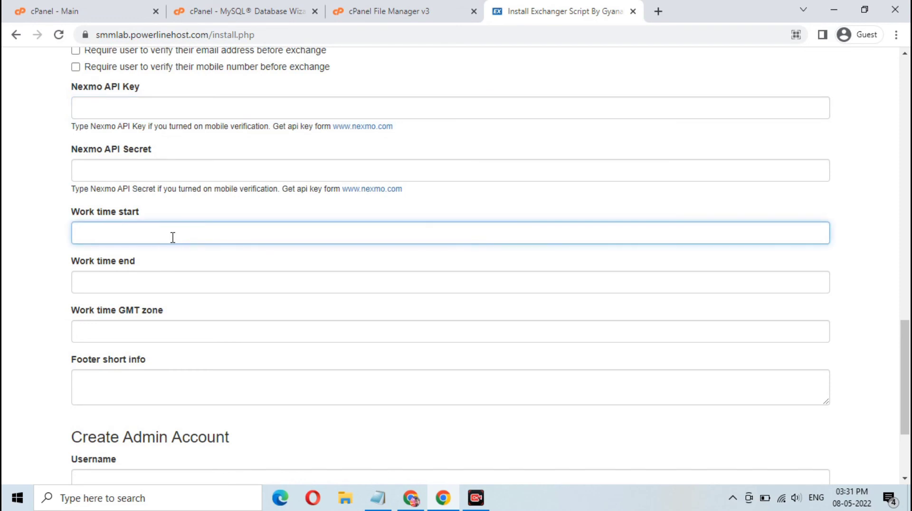
pyautogui.write('07.00')
pyautogui.click(181, 287)
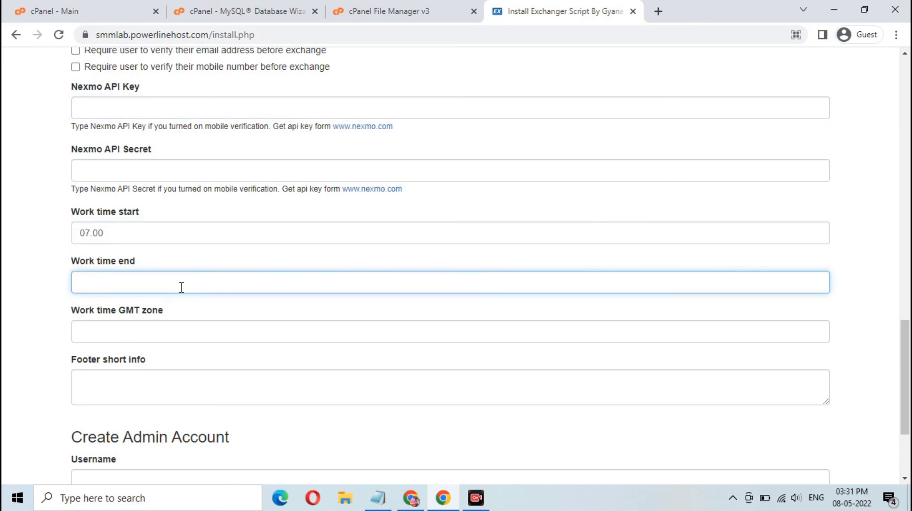
pyautogui.write('18.00')
pyautogui.click(191, 328)
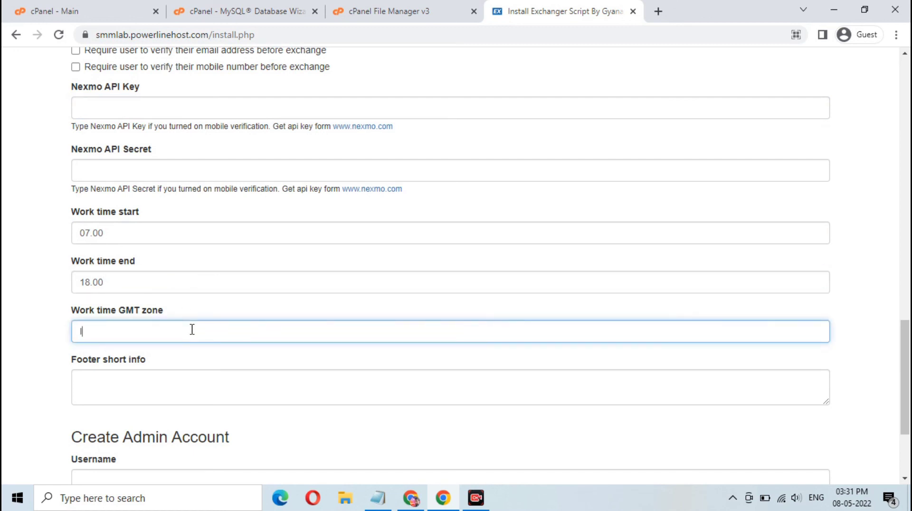
pyautogui.write('IST')
# Enter 'CURRENCY EXCHANGE' as the footer short info.
pyautogui.click(181, 377)
pyautogui.scroll(-1, 251, 379)
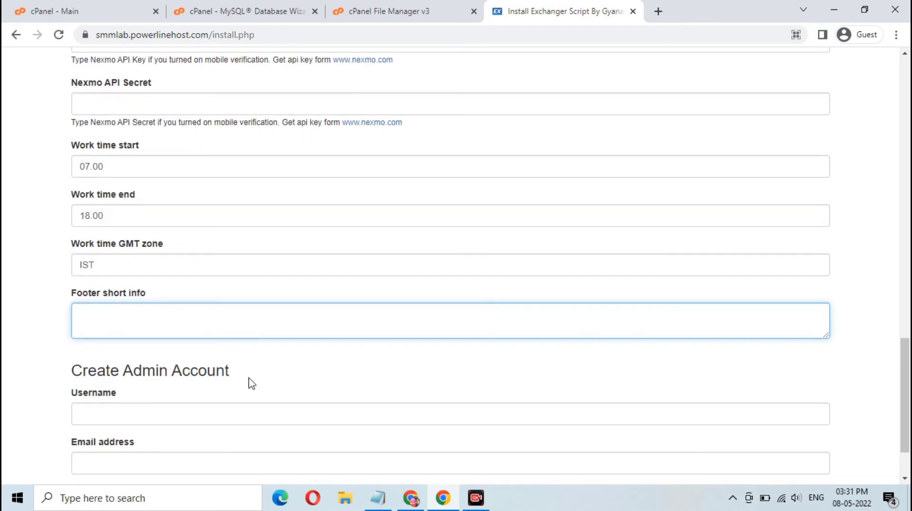
pyautogui.write('CURRENCY EXCHANGE')
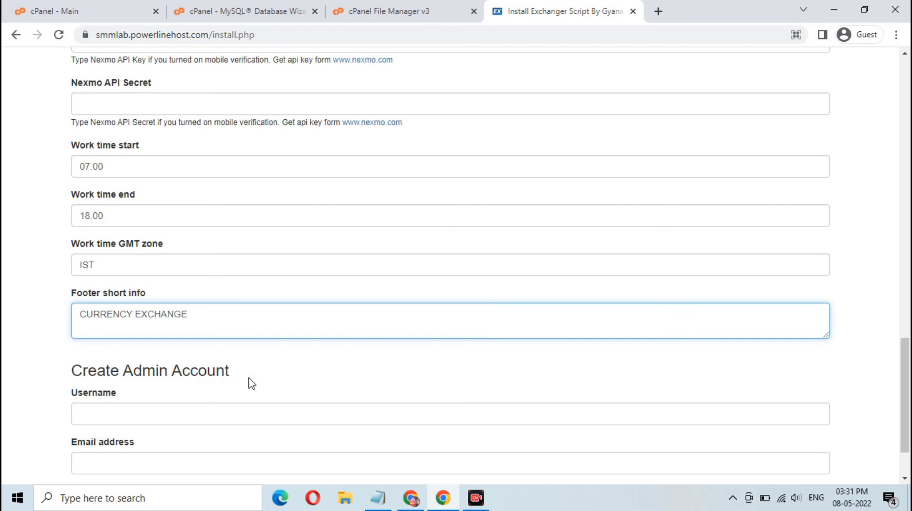
pyautogui.scroll(-2, 252, 383)
pyautogui.click(214, 339)
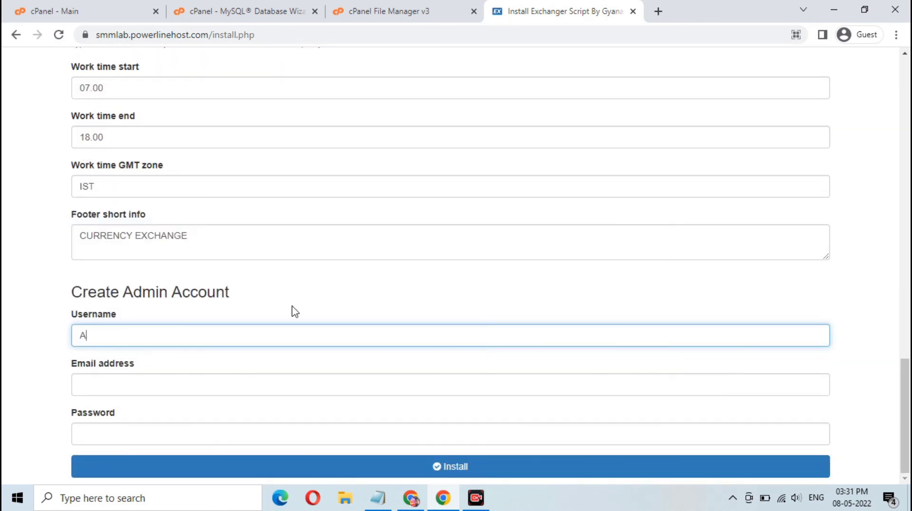
# Enter the admin username, e-mail and password, then run the installation.
pyautogui.write('admin')
pyautogui.press('Tab')
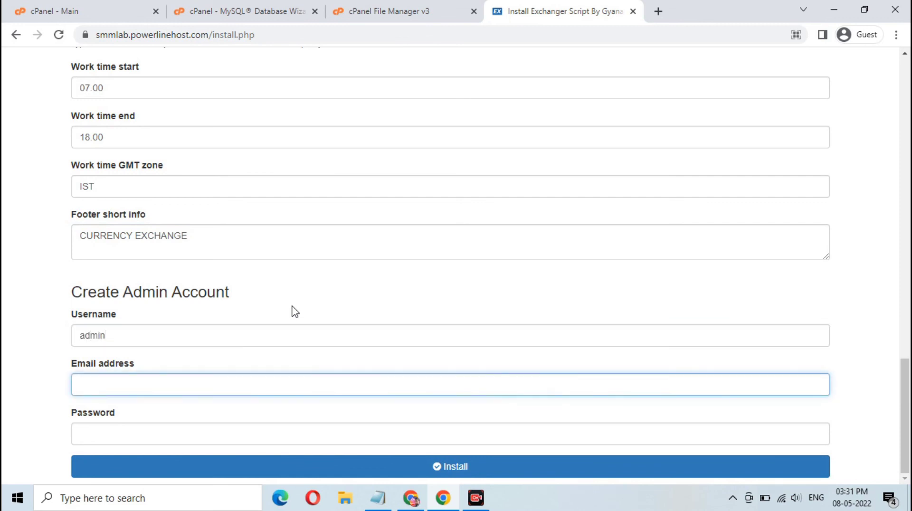
pyautogui.write('admin@admin.com')
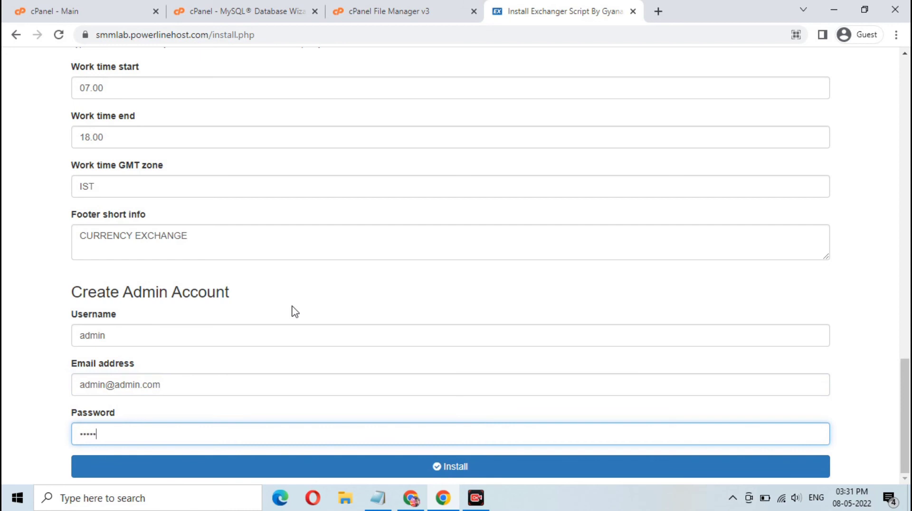
pyautogui.click(438, 464)
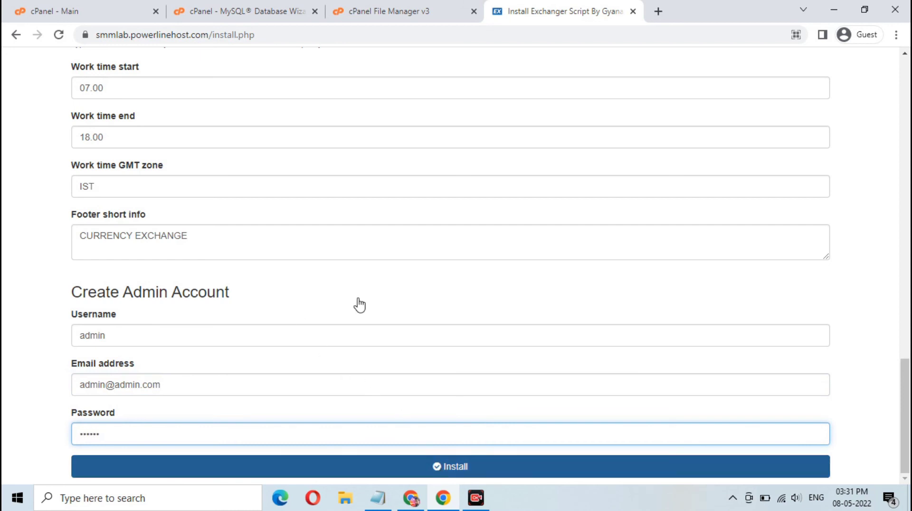
pyautogui.scroll(-5, 360, 303)
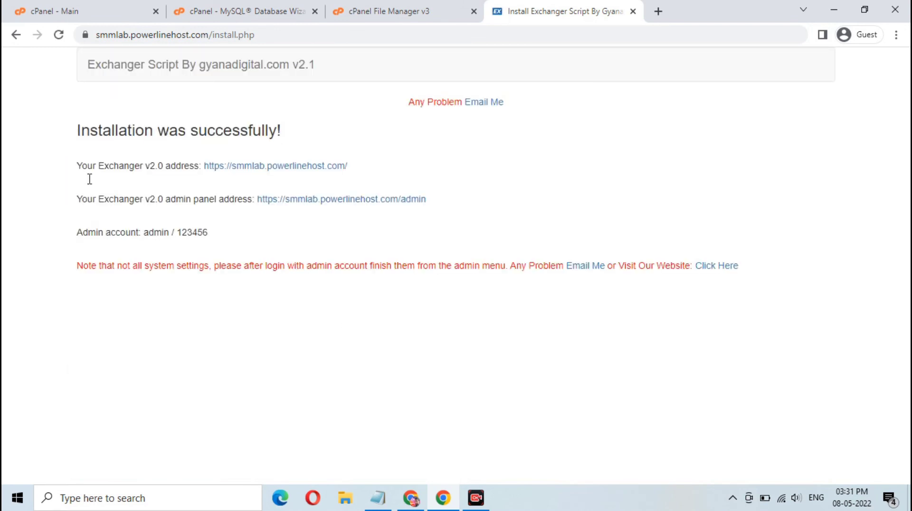
# Open the installed Exchanger site link in a new browser tab.
pyautogui.rightClick(278, 167)
pyautogui.click(298, 175)
pyautogui.click(665, 10)
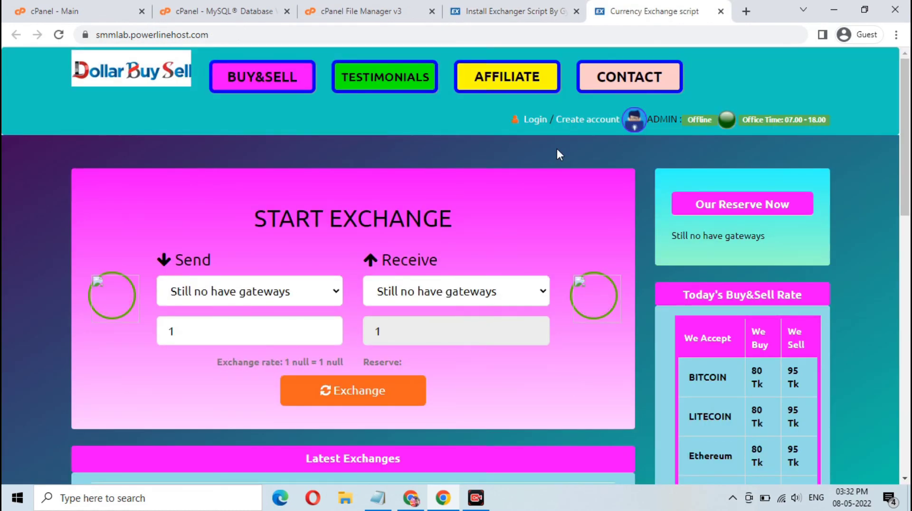
# Scroll through the live Dollar Buy Sell home page to review it.
pyautogui.scroll(-5, 557, 150)
pyautogui.scroll(-6, 556, 149)
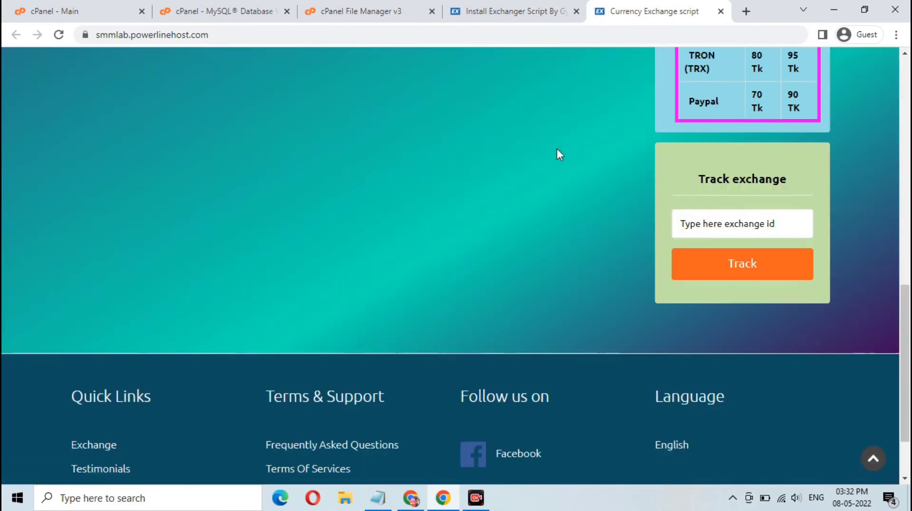
pyautogui.scroll(4, 556, 149)
pyautogui.scroll(6, 556, 149)
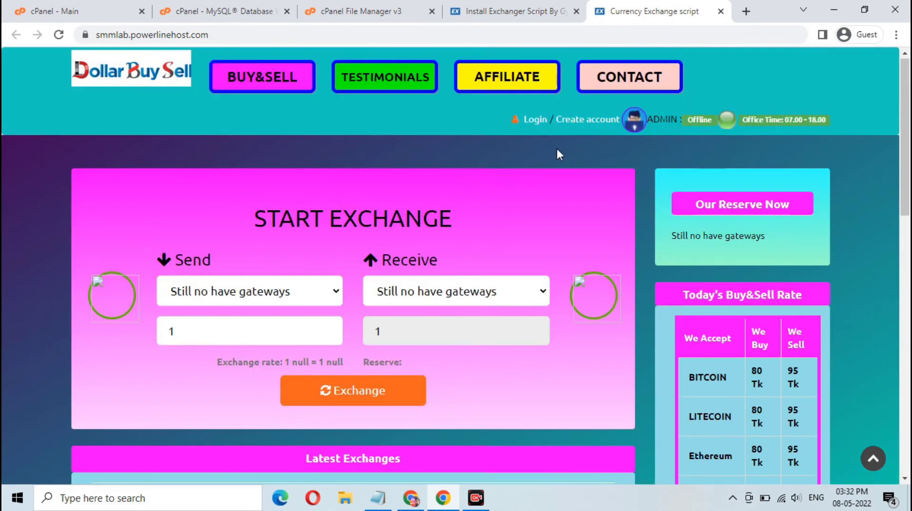
pyautogui.scroll(-8, 556, 149)
pyautogui.scroll(-2, 557, 149)
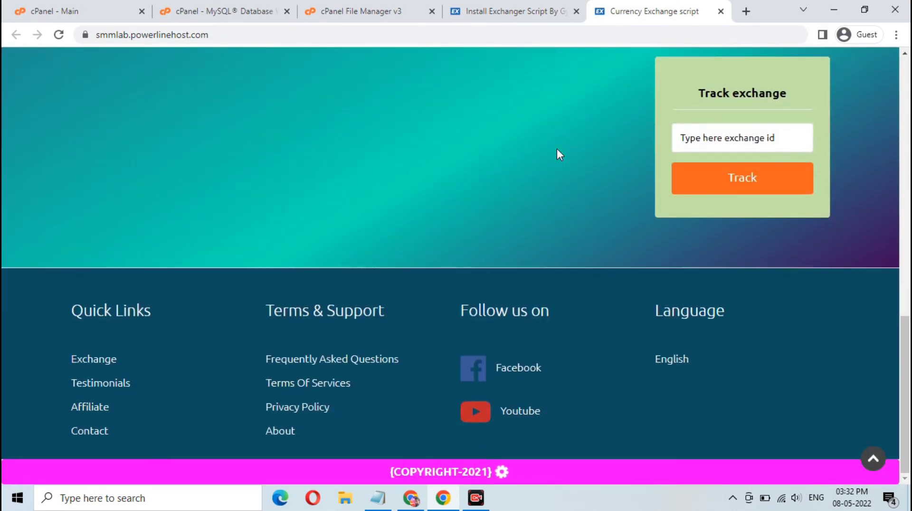
pyautogui.scroll(10, 556, 149)
pyautogui.scroll(2, 556, 149)
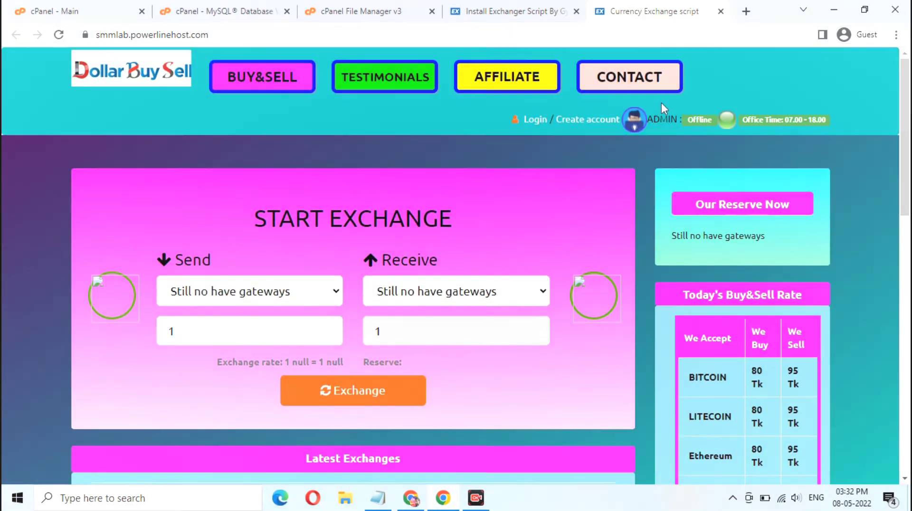